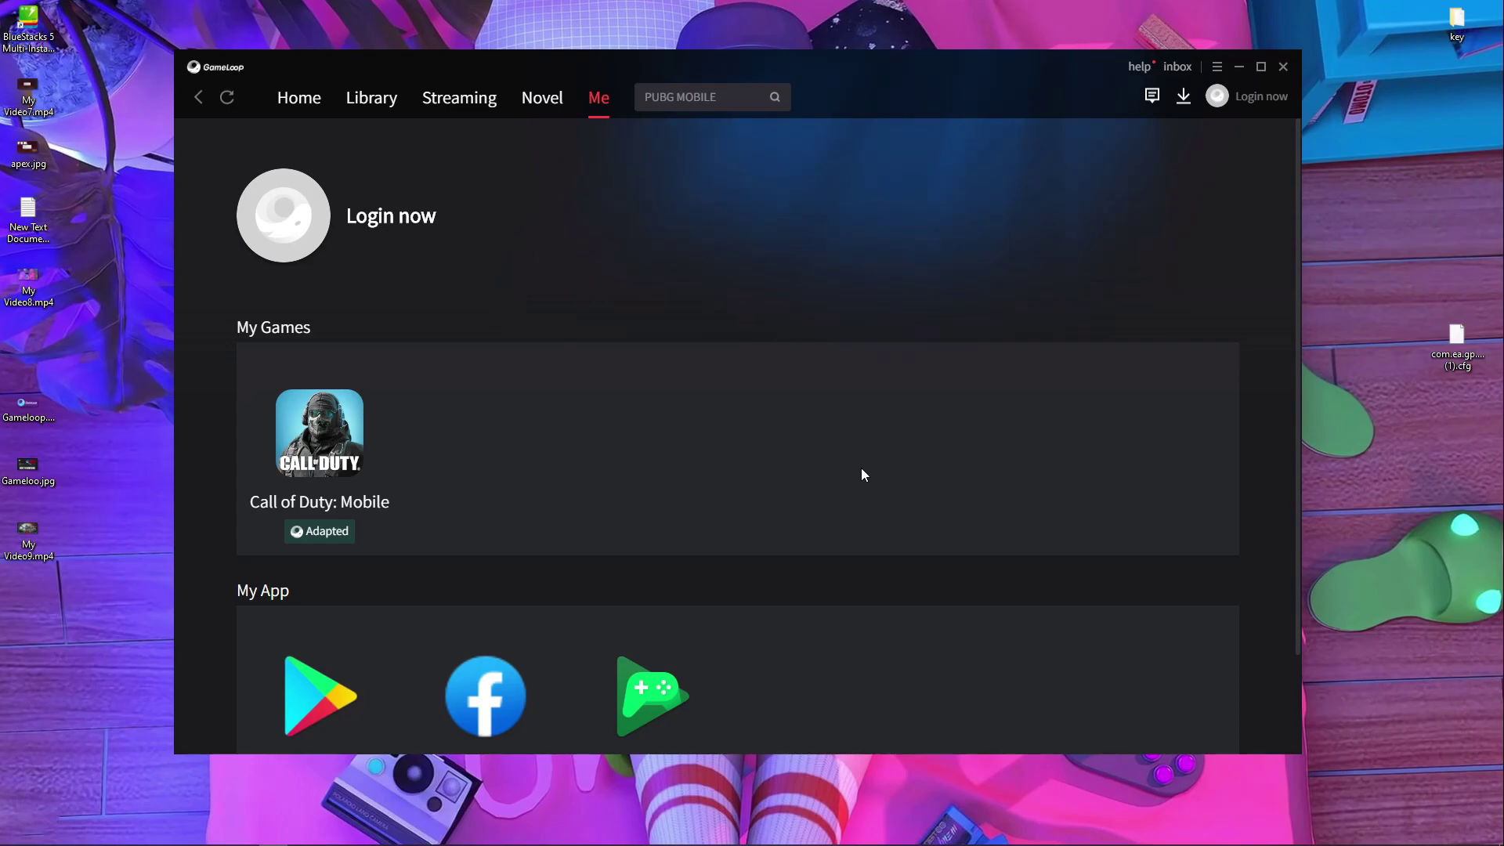
# Bring Turbo VPN forward and connect to the free Singapore server
pyautogui.click(244, 842)
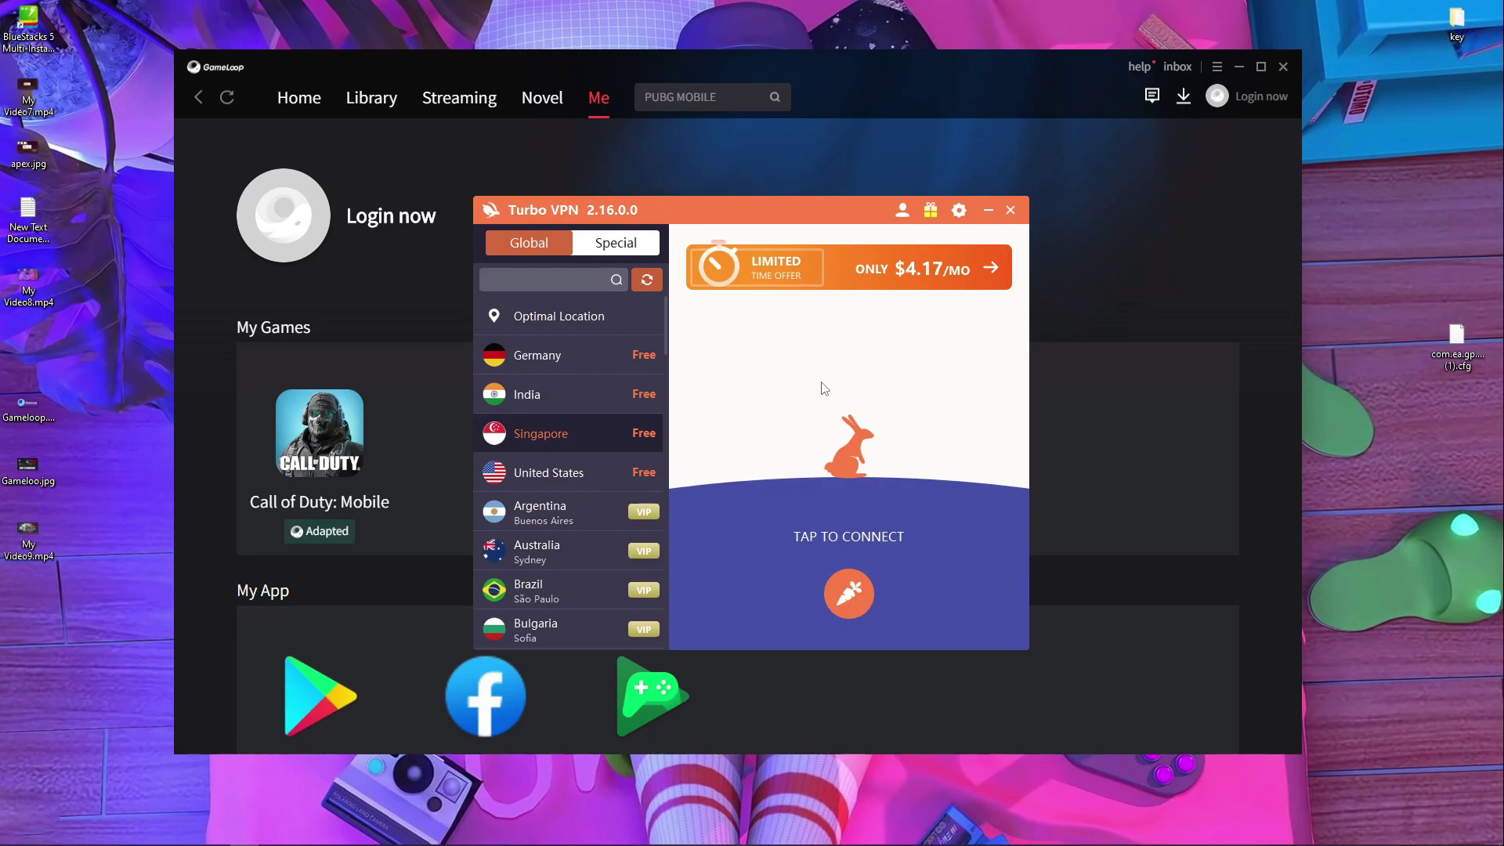
pyautogui.click(562, 430)
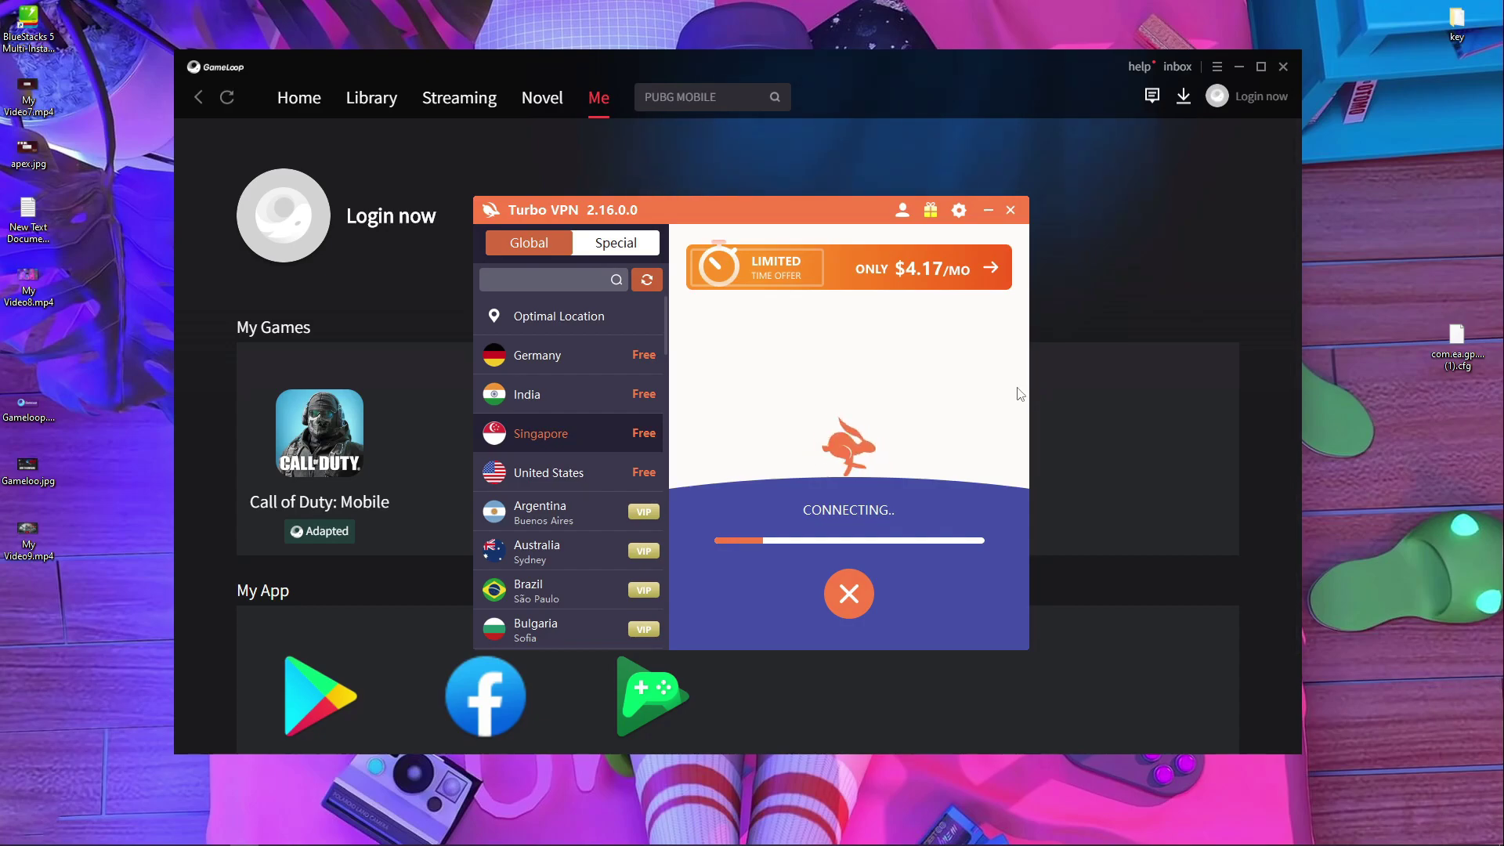
# Minimize Turbo VPN and dismiss the Call of Duty notice once Gameloop's home screen loads
pyautogui.click(988, 210)
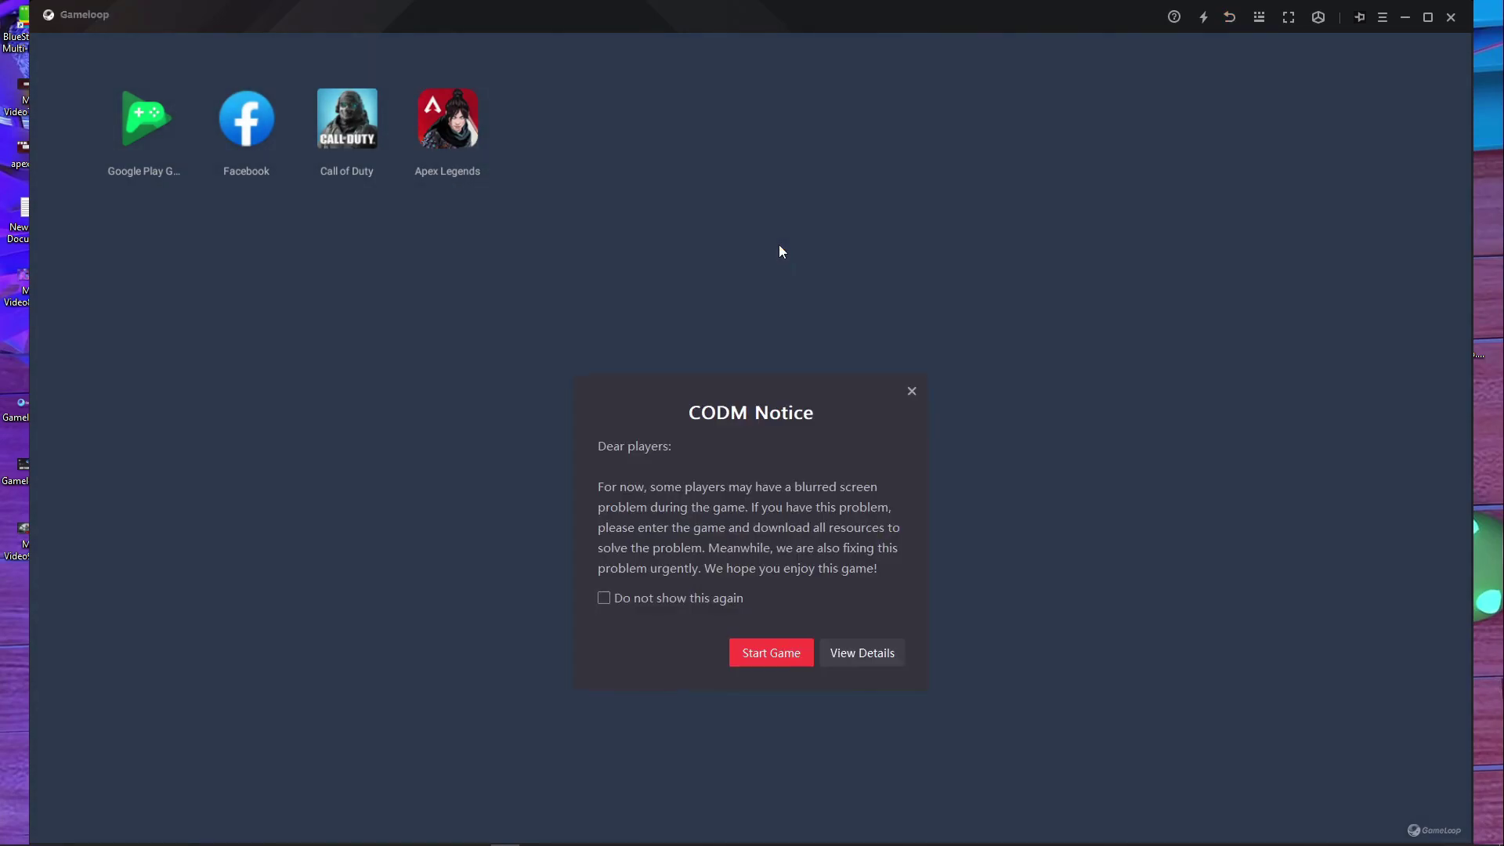
pyautogui.click(912, 394)
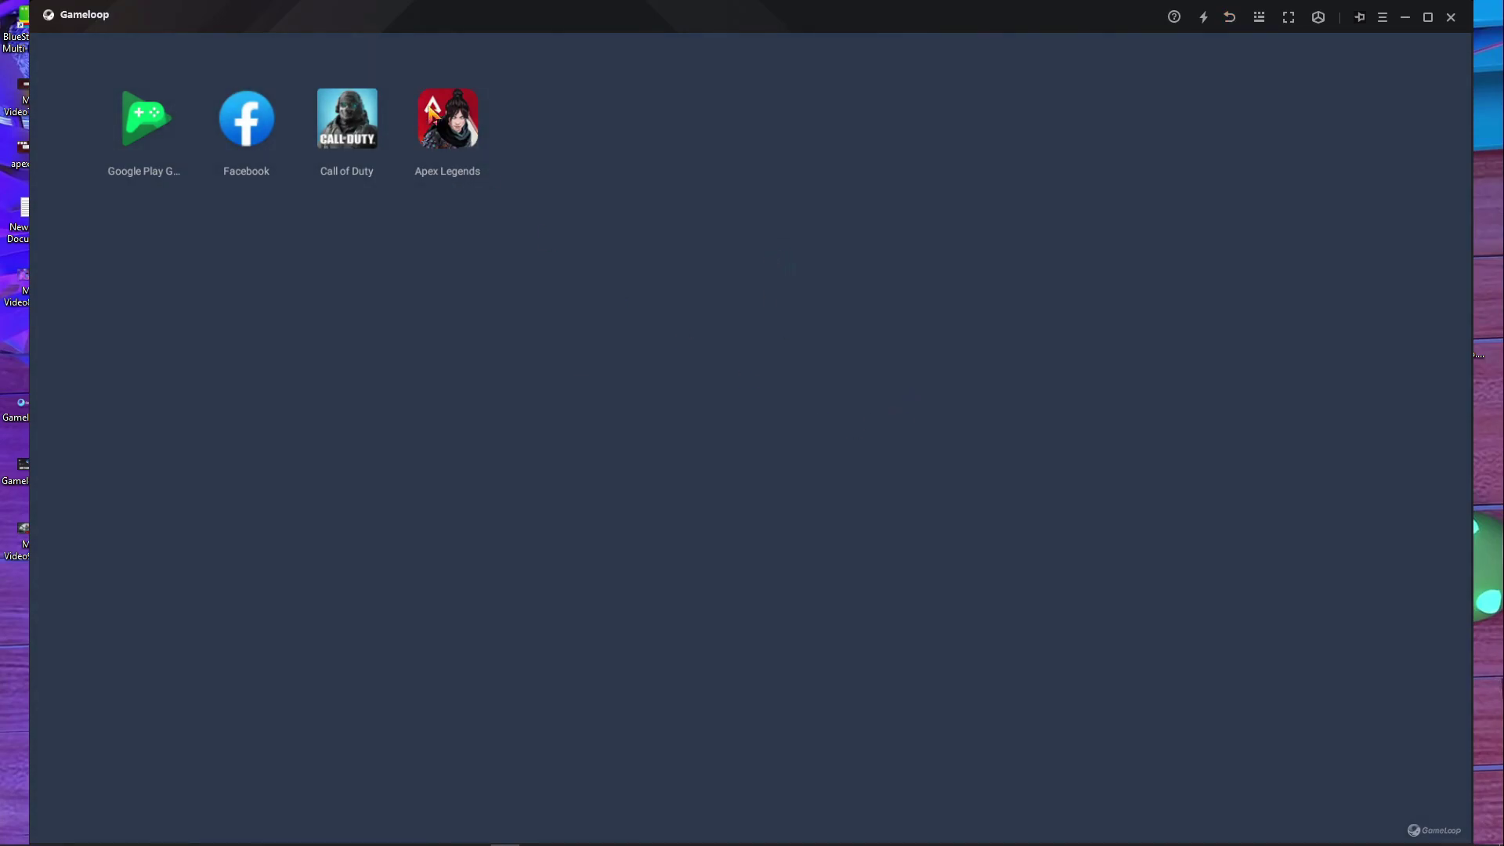
# Launch Apex Legends on the OpenGL+ engine, then dismiss the emulator notice and announcement
pyautogui.click(456, 149)
pyautogui.click(767, 538)
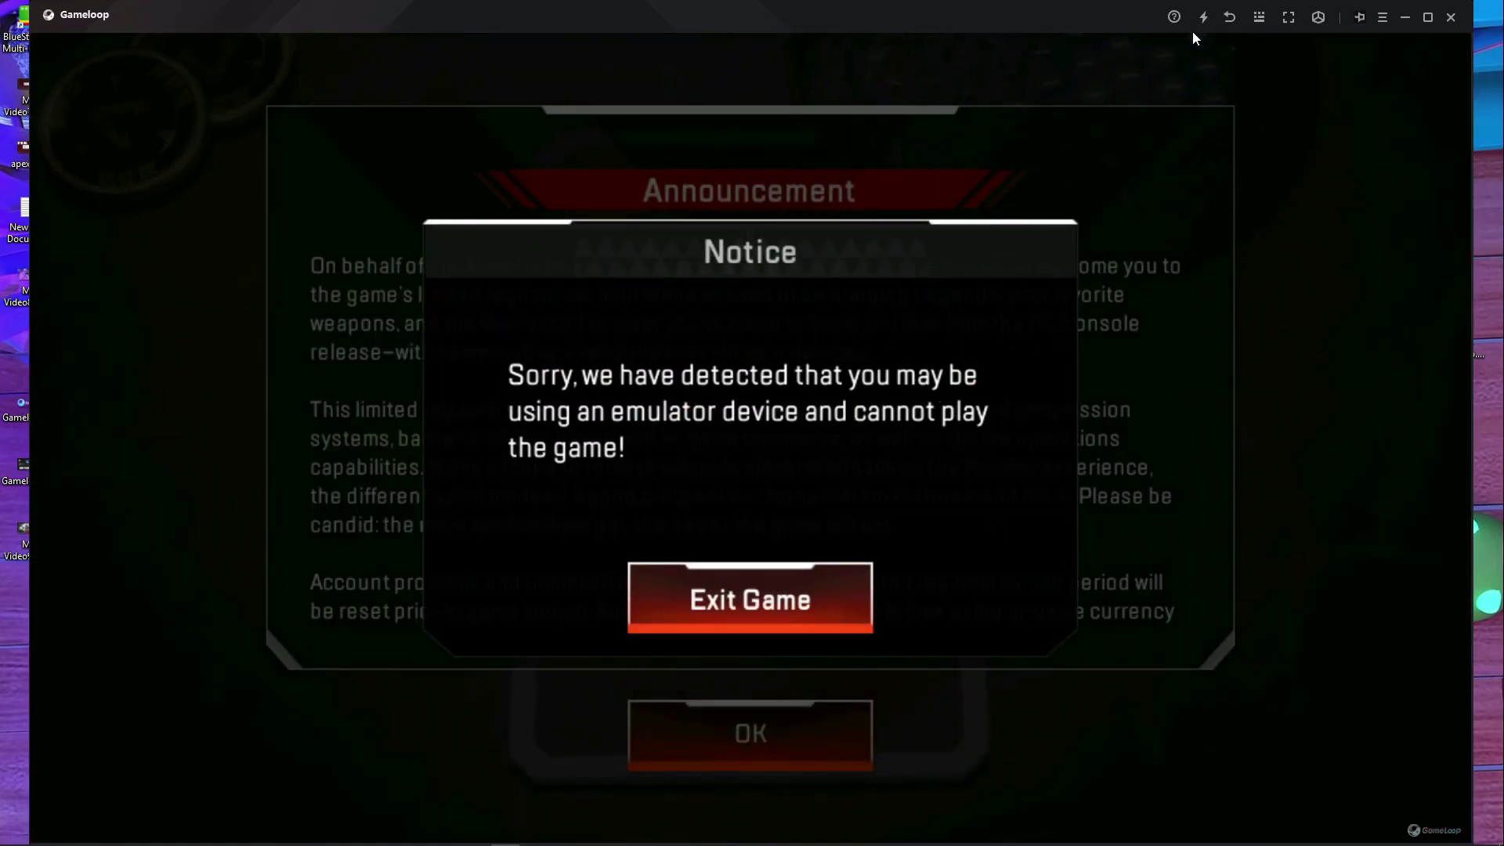
pyautogui.click(1232, 18)
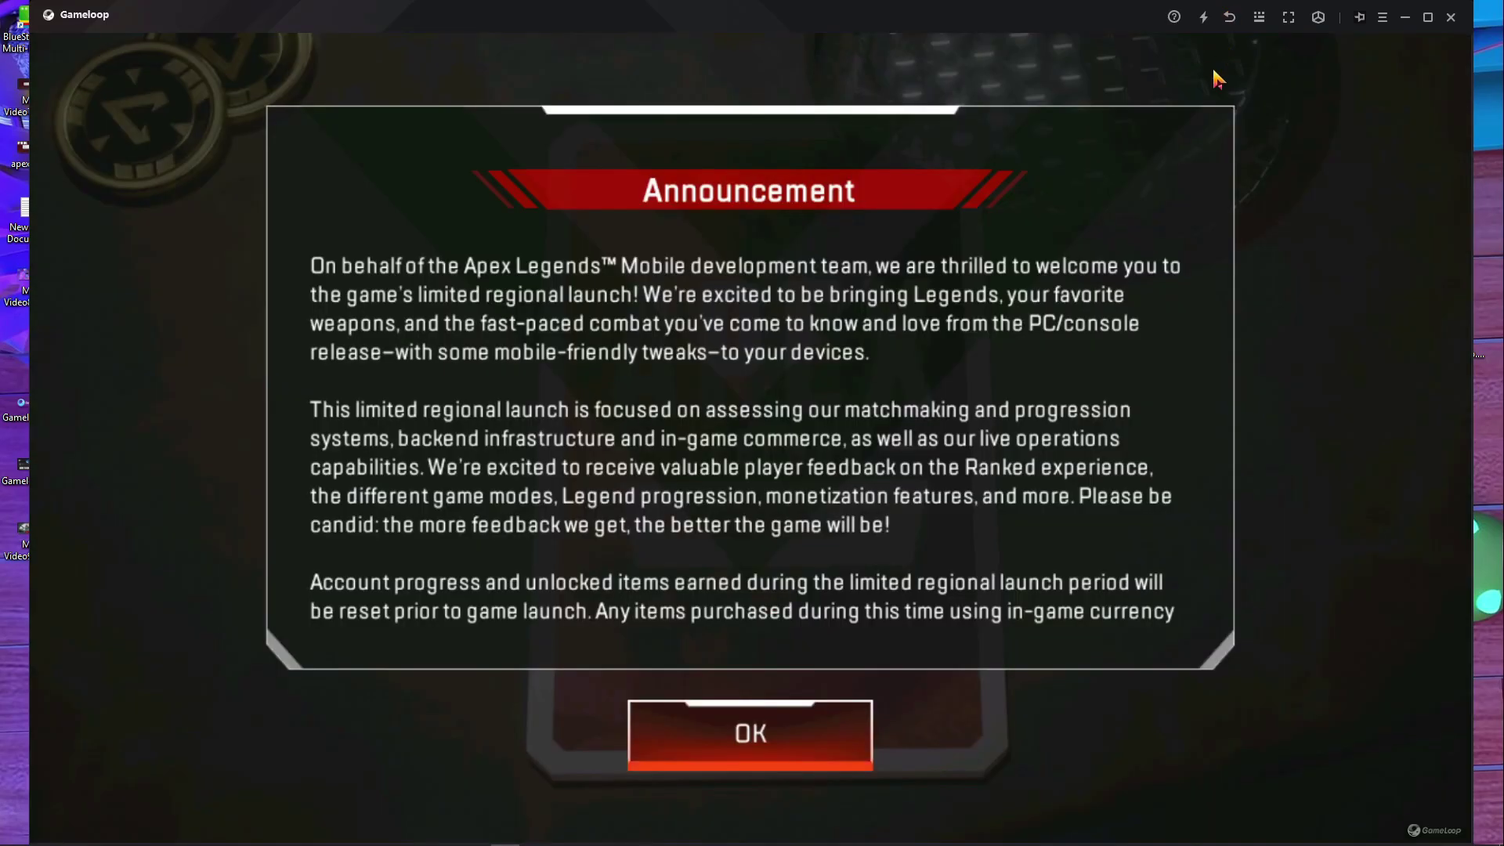
pyautogui.click(812, 757)
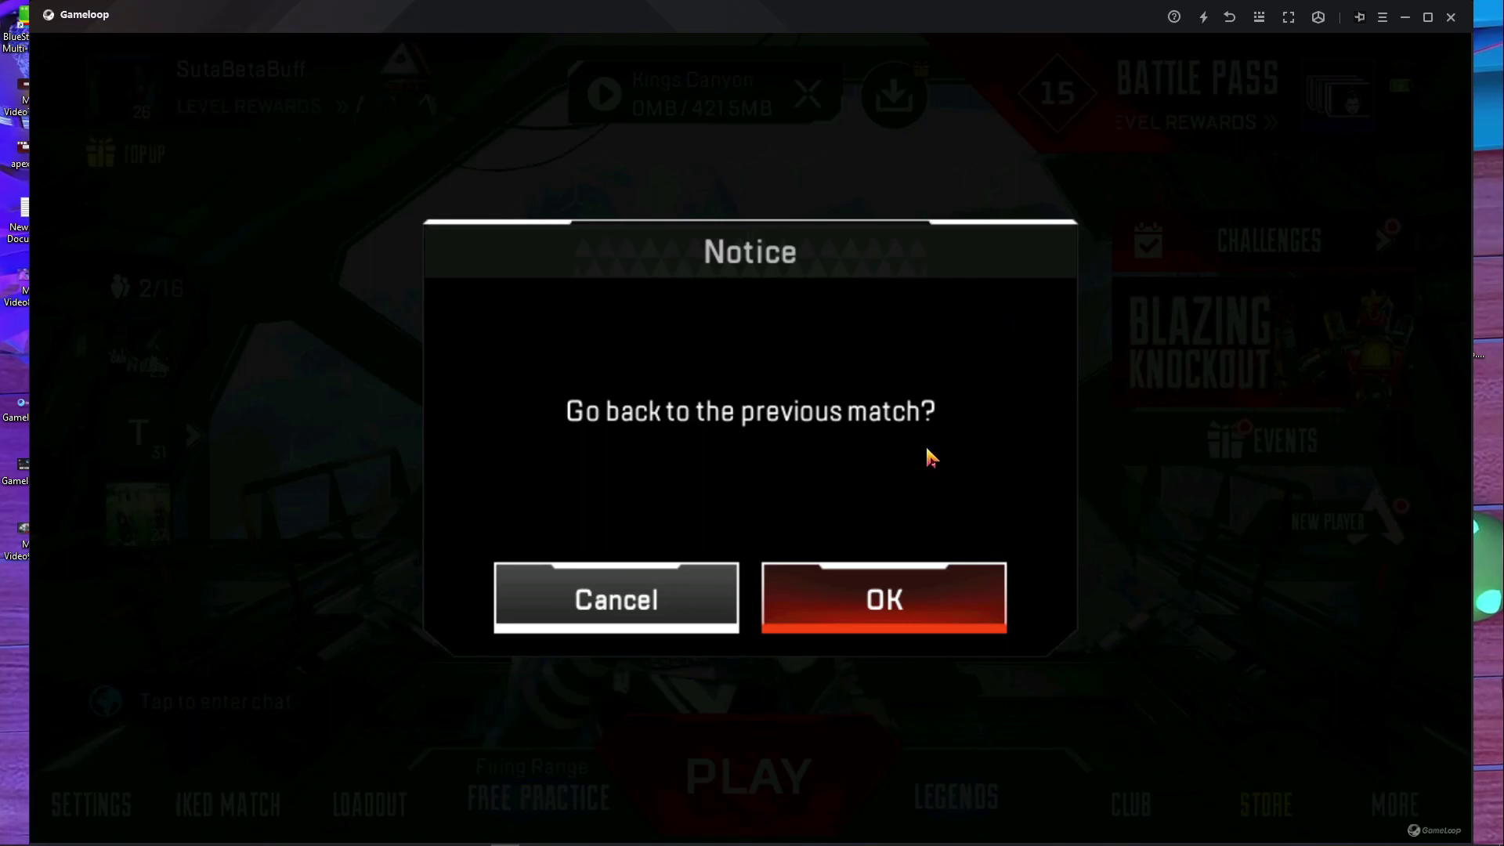
# Decline the previous match, run the character downhill with W and A, then open settings
pyautogui.click(675, 605)
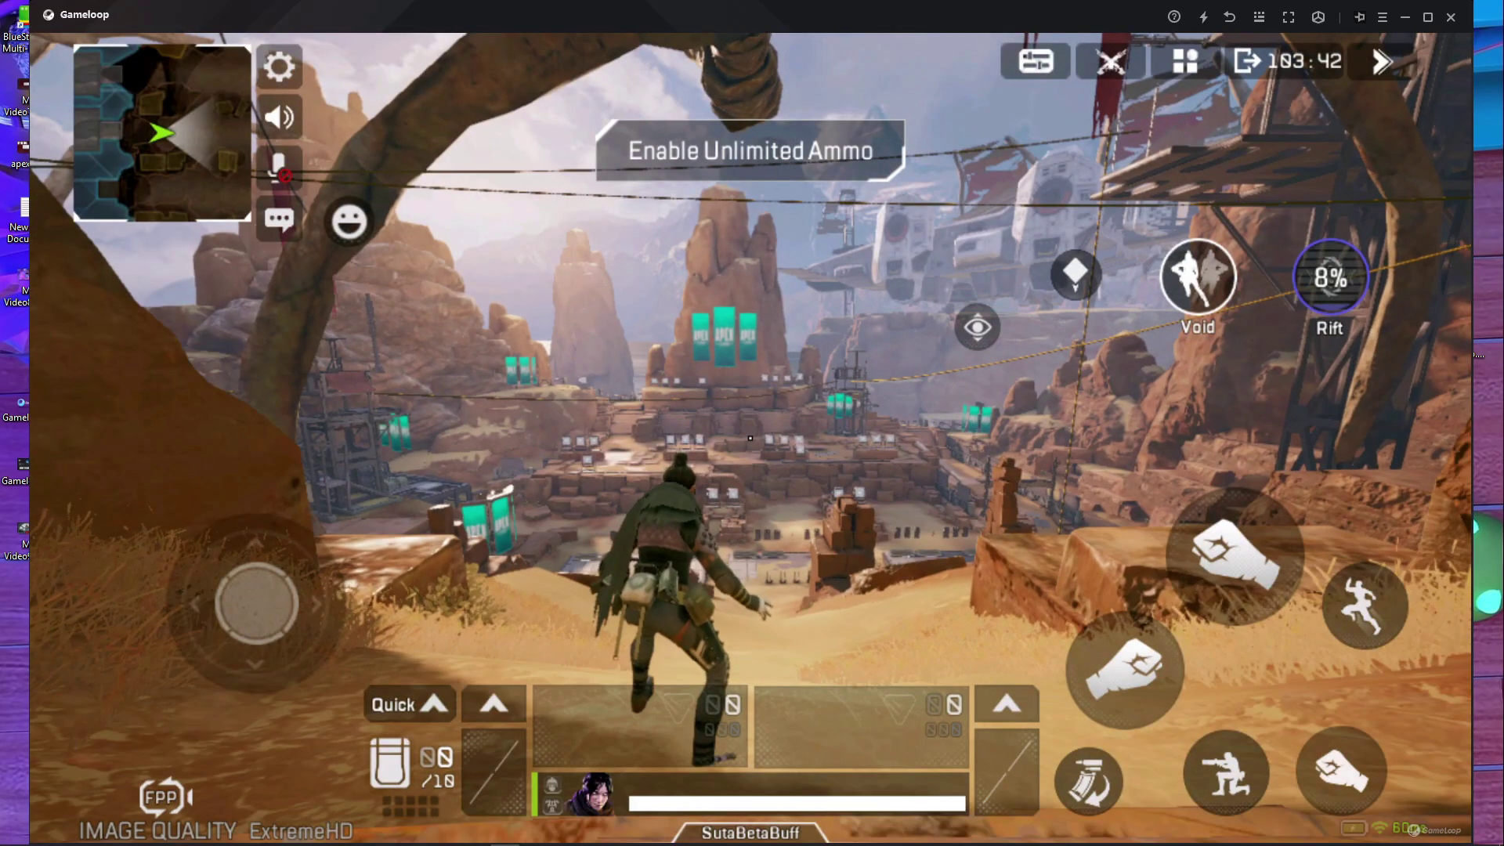
pyautogui.press('w')
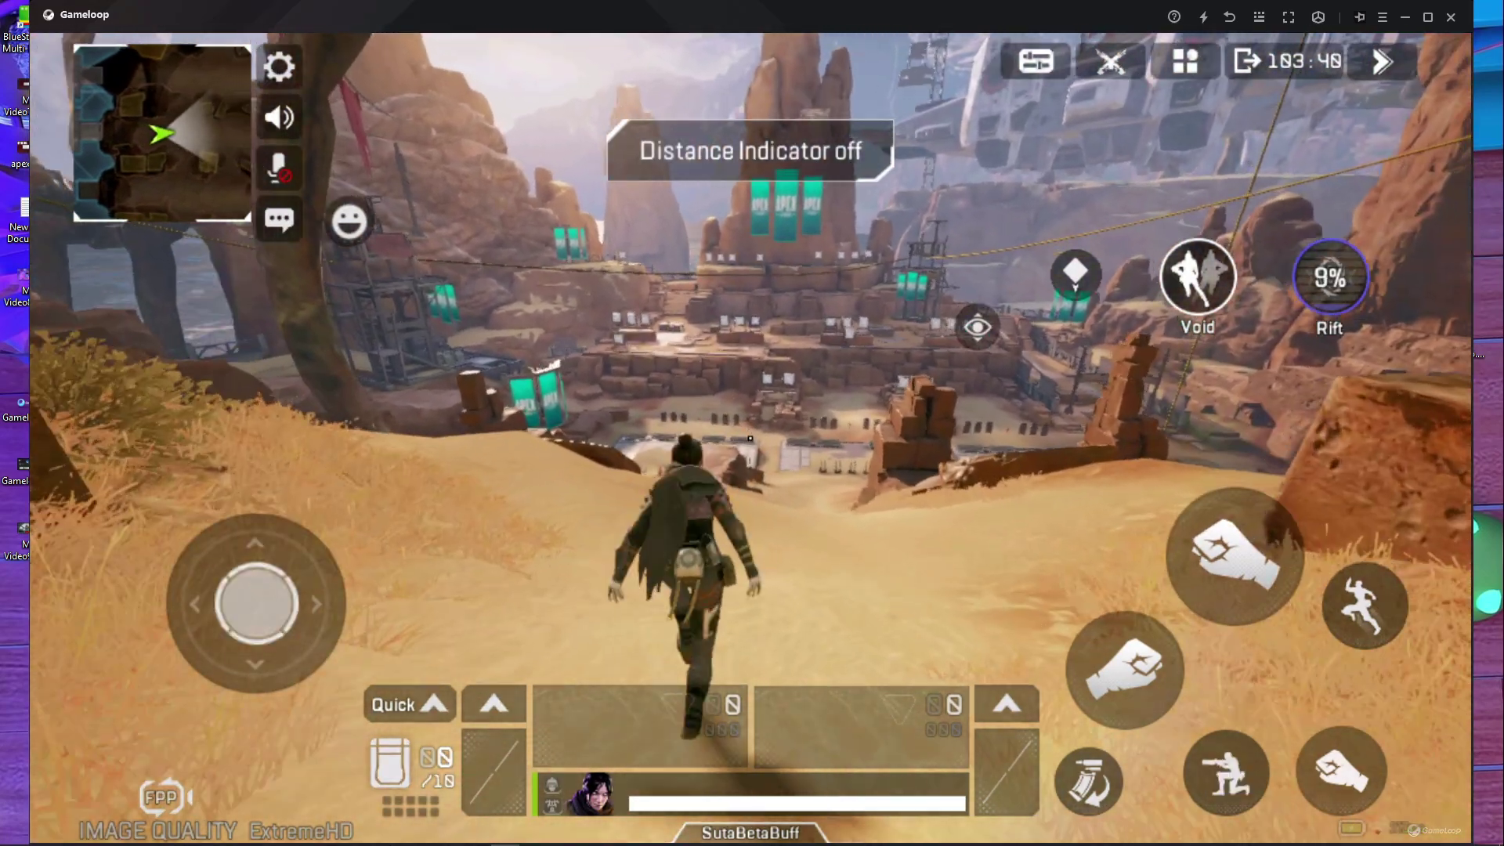
pyautogui.press('a')
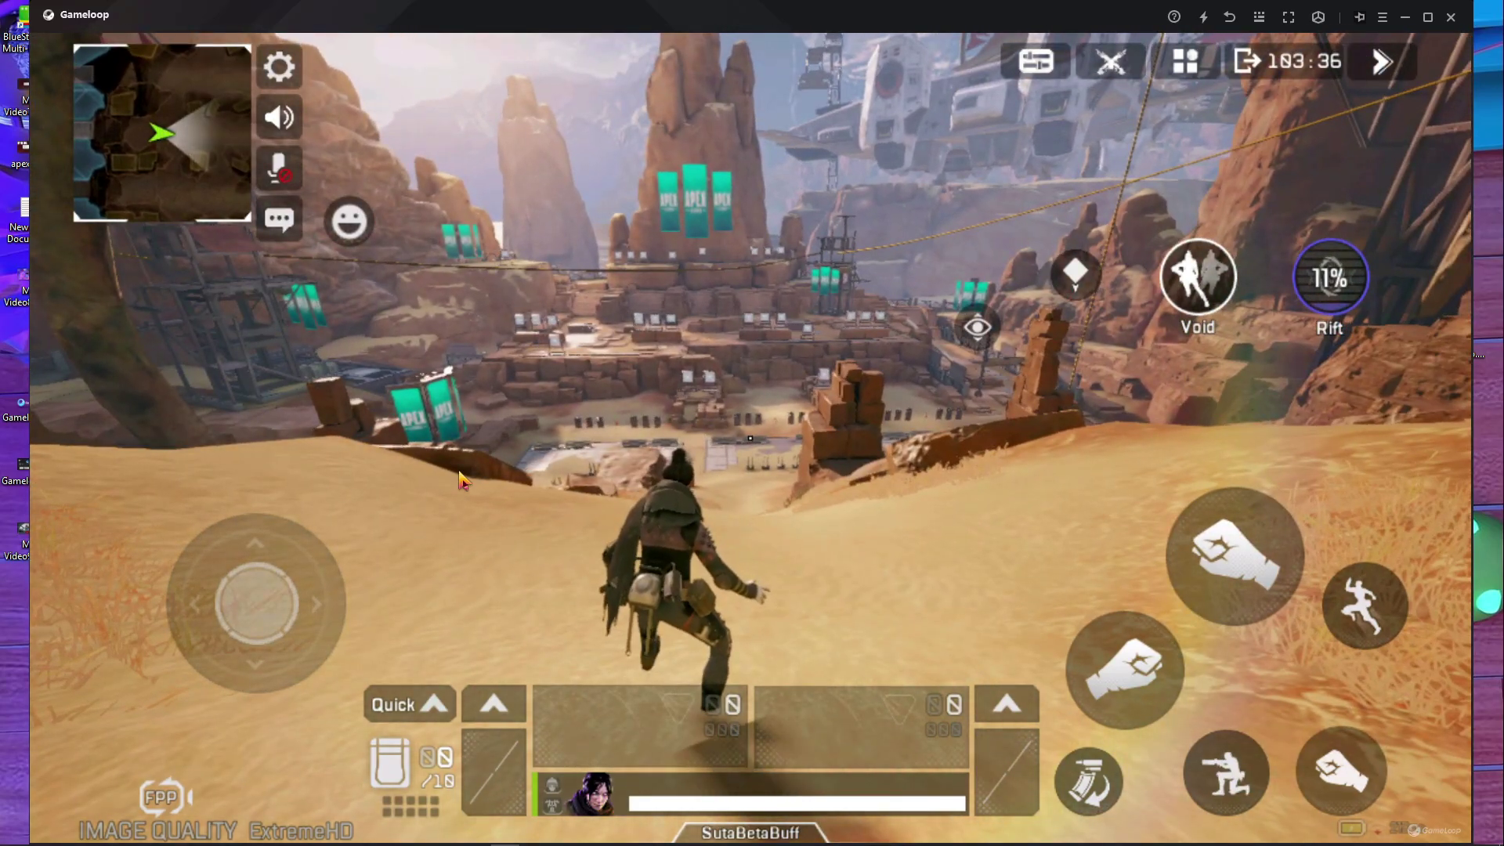
pyautogui.press('w')
pyautogui.press('w')
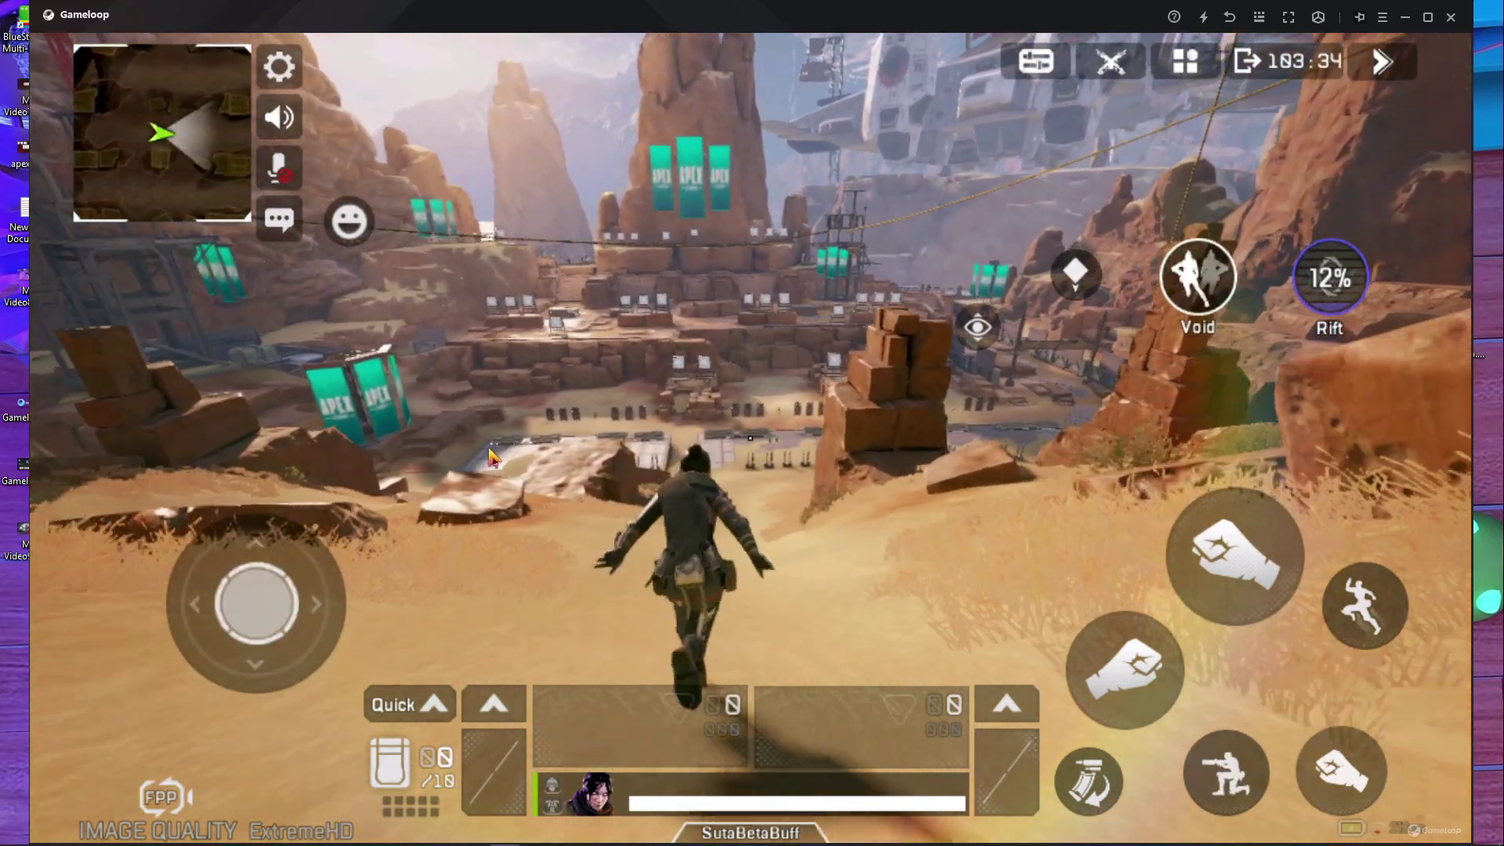
pyautogui.press('w')
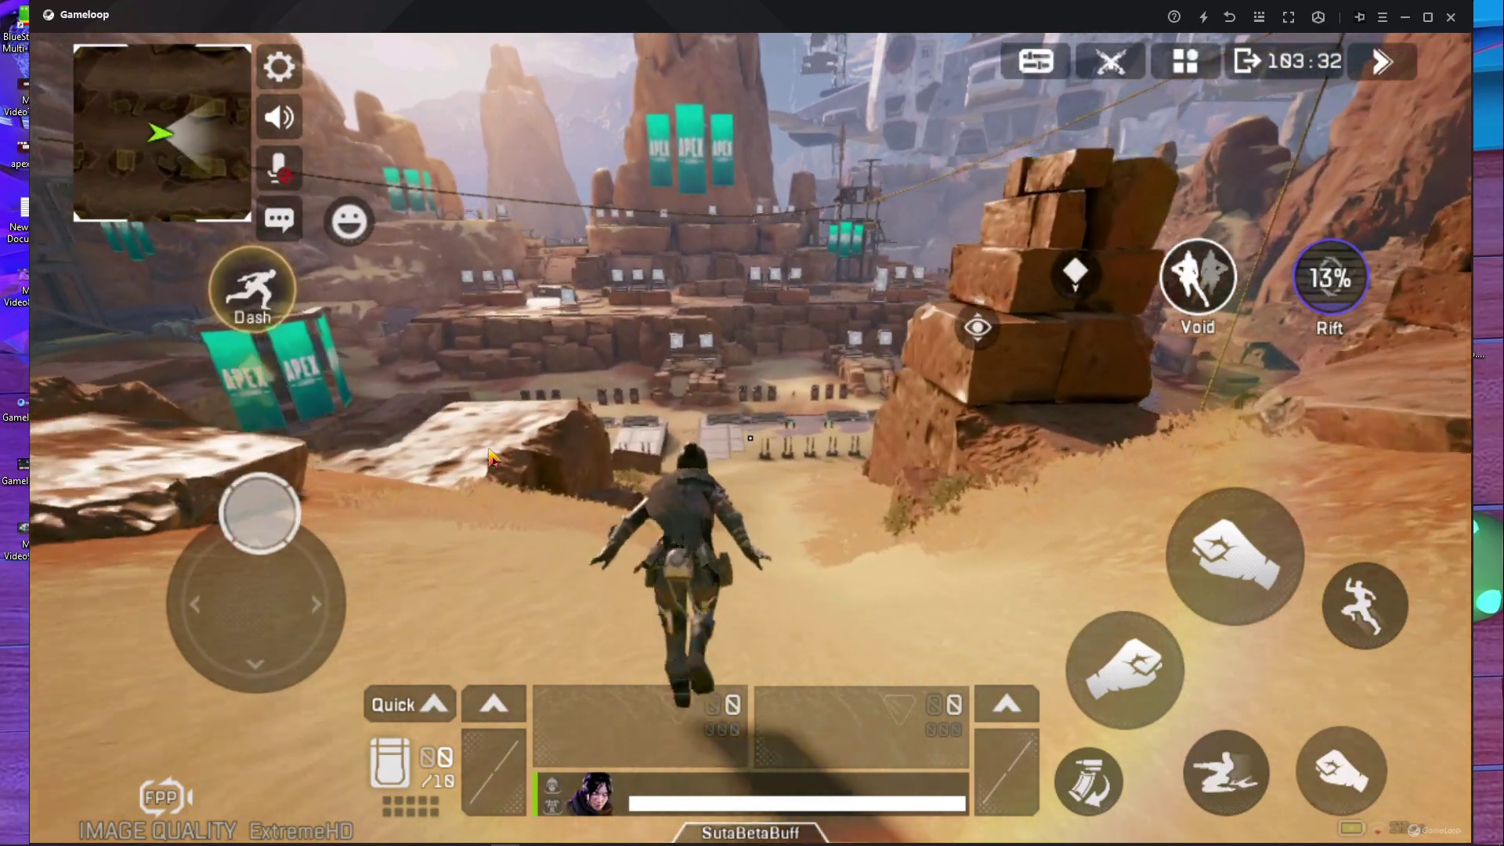
pyautogui.press('w')
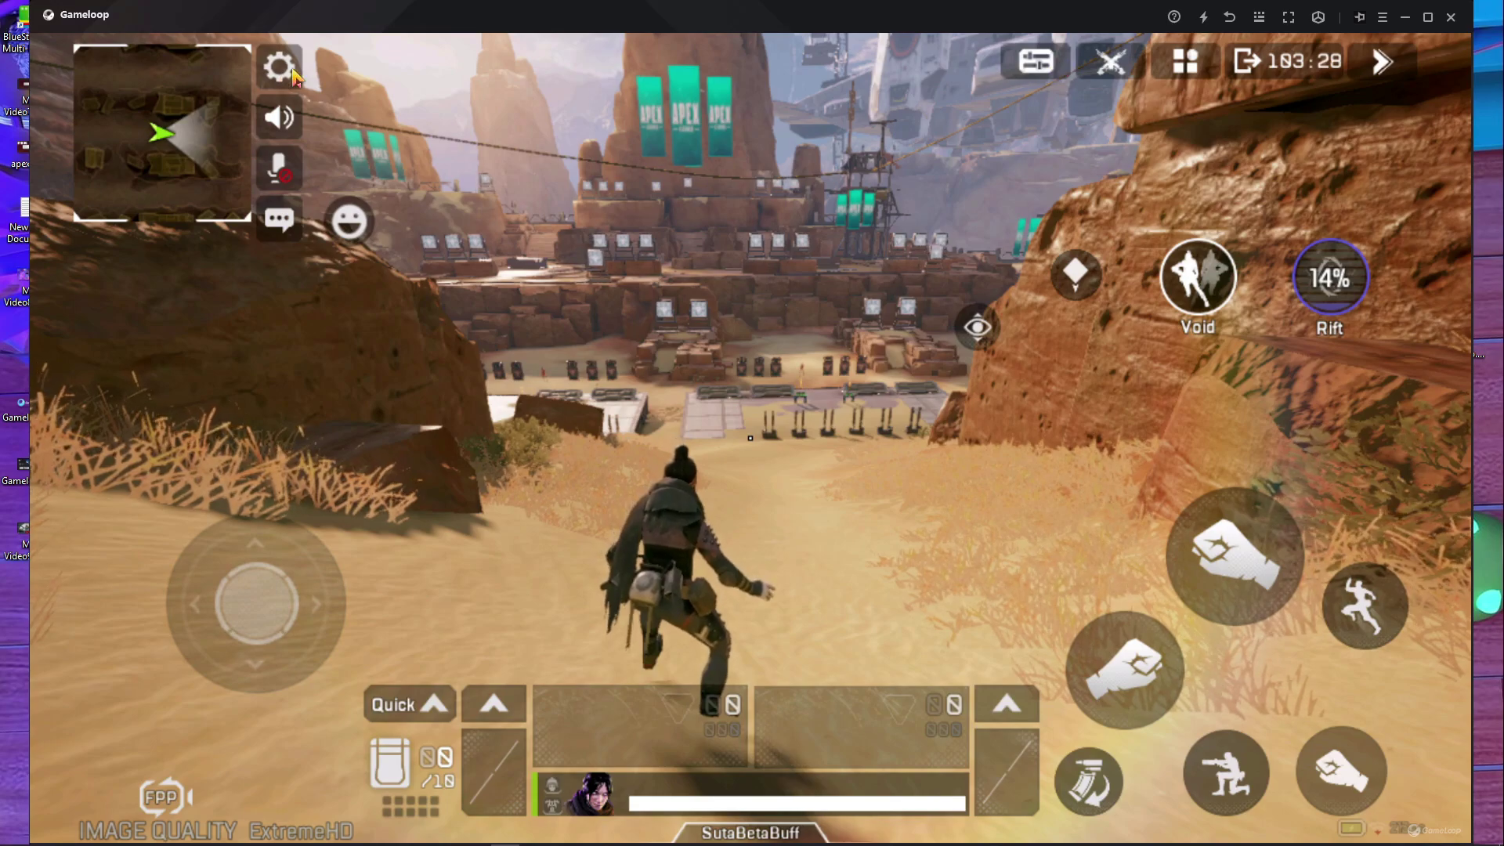
pyautogui.press('Escape')
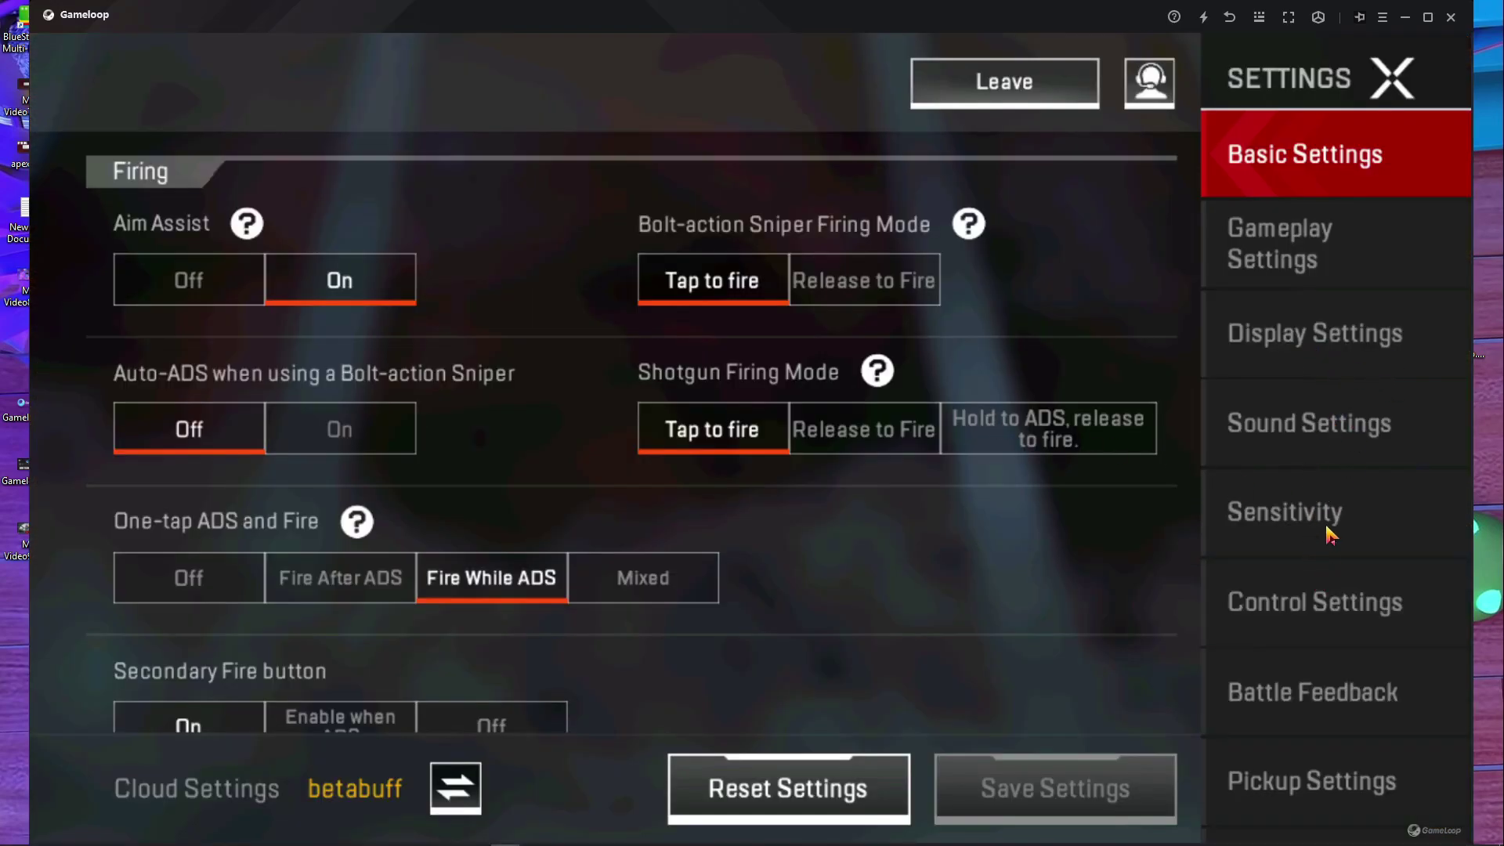
# Open Control Settings' Custom Layout editor and select the Dash control
pyautogui.click(1281, 630)
pyautogui.click(1031, 395)
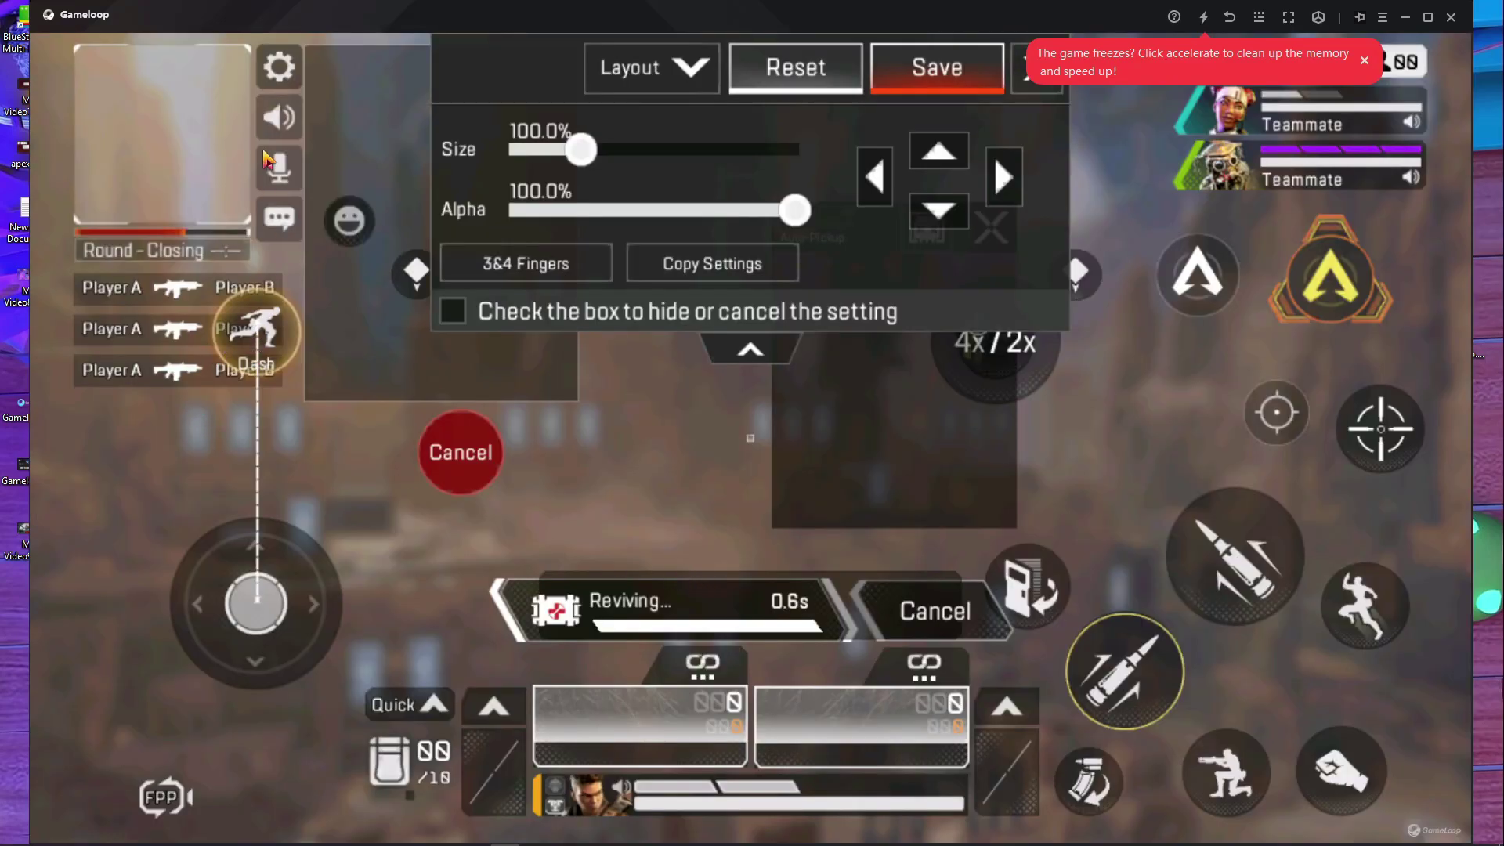
pyautogui.click(260, 330)
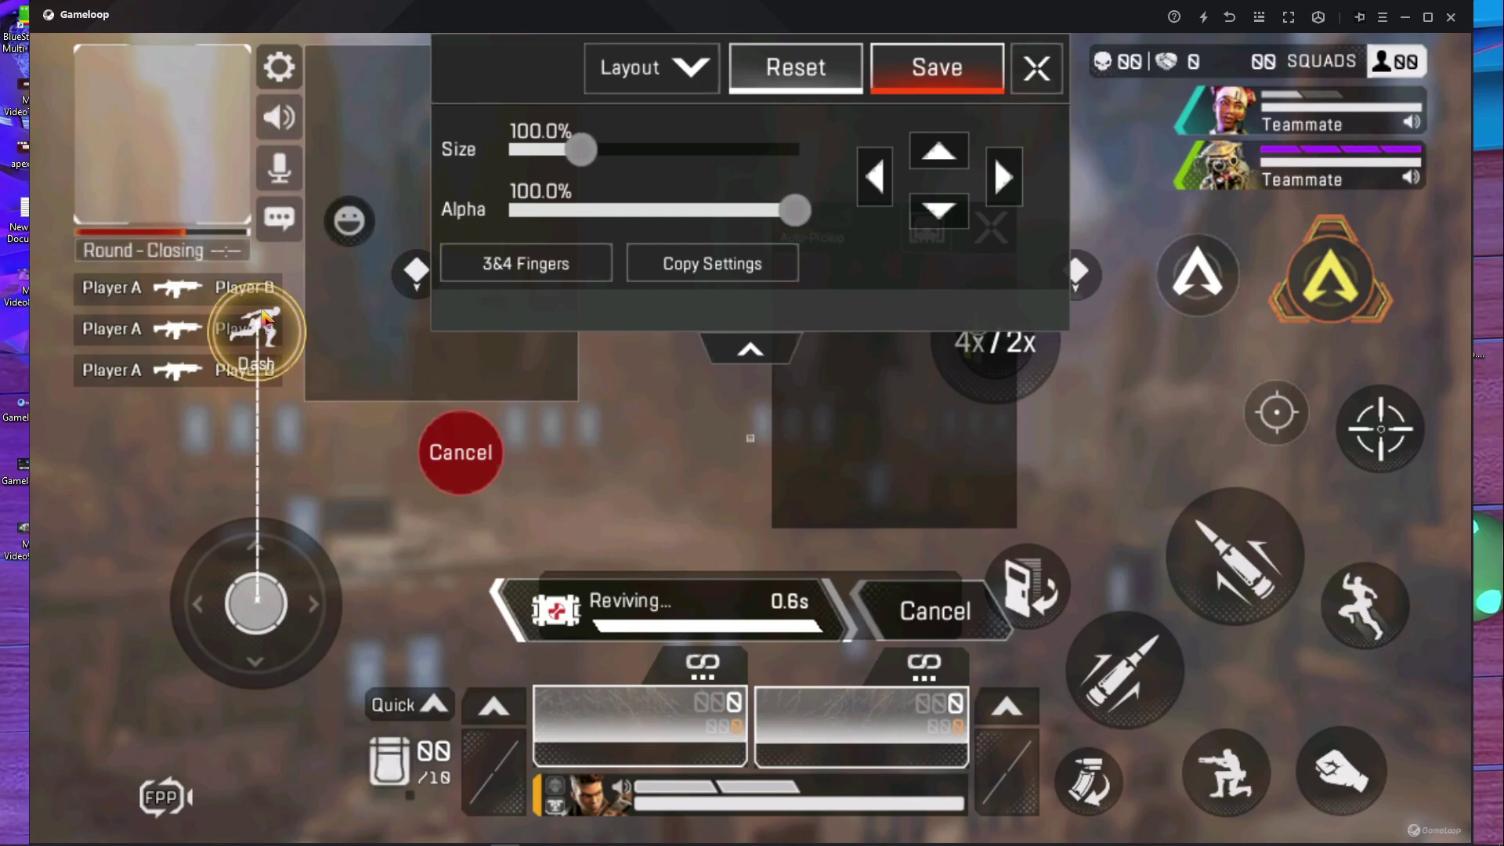
# In the key mapping editor, toggle the WASD steering wheel off and back on, saving each time
pyautogui.click(1259, 17)
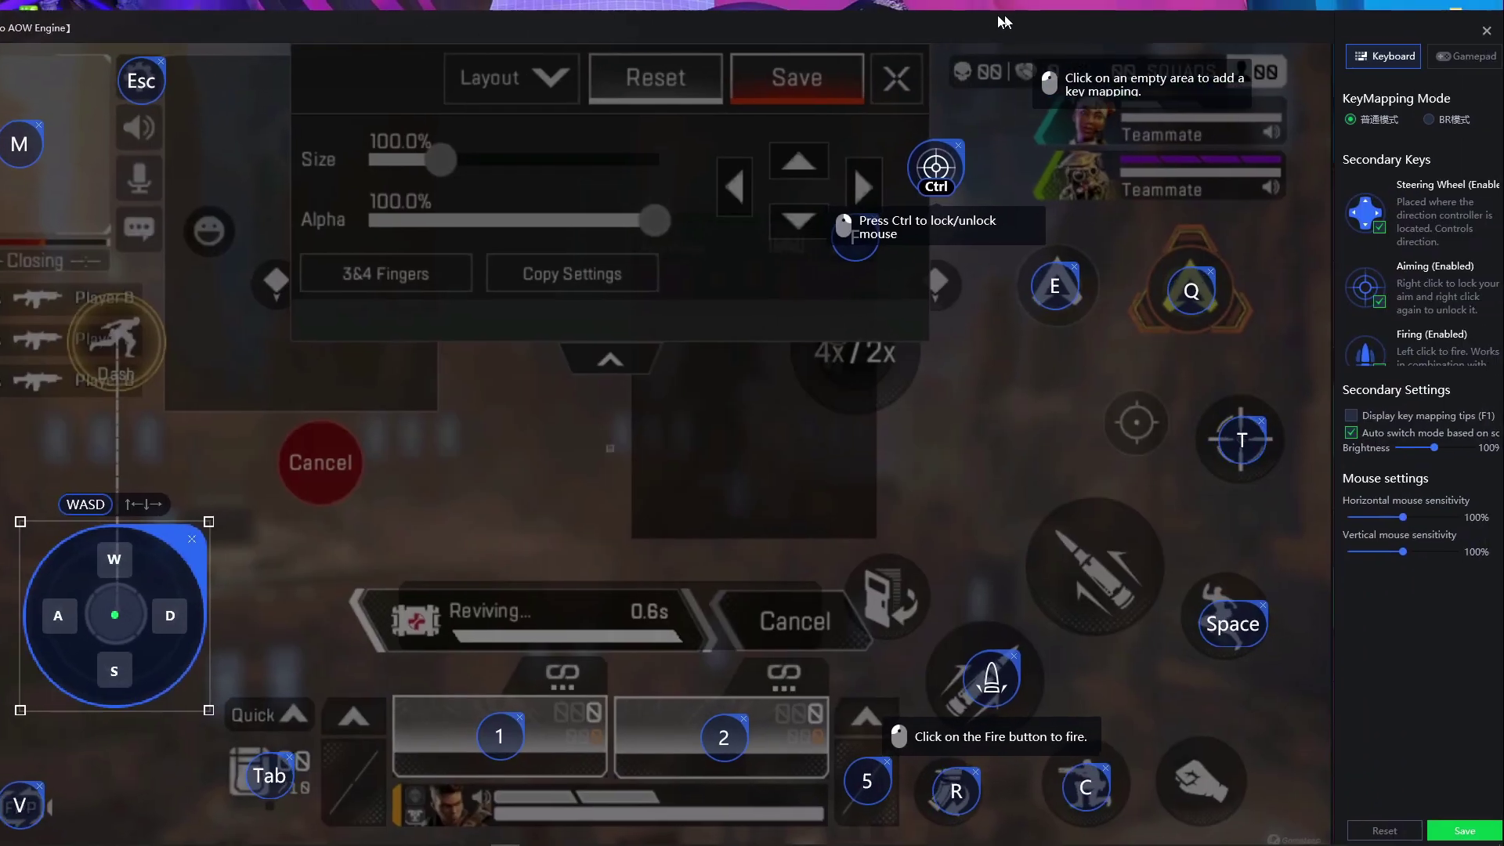
pyautogui.click(1367, 228)
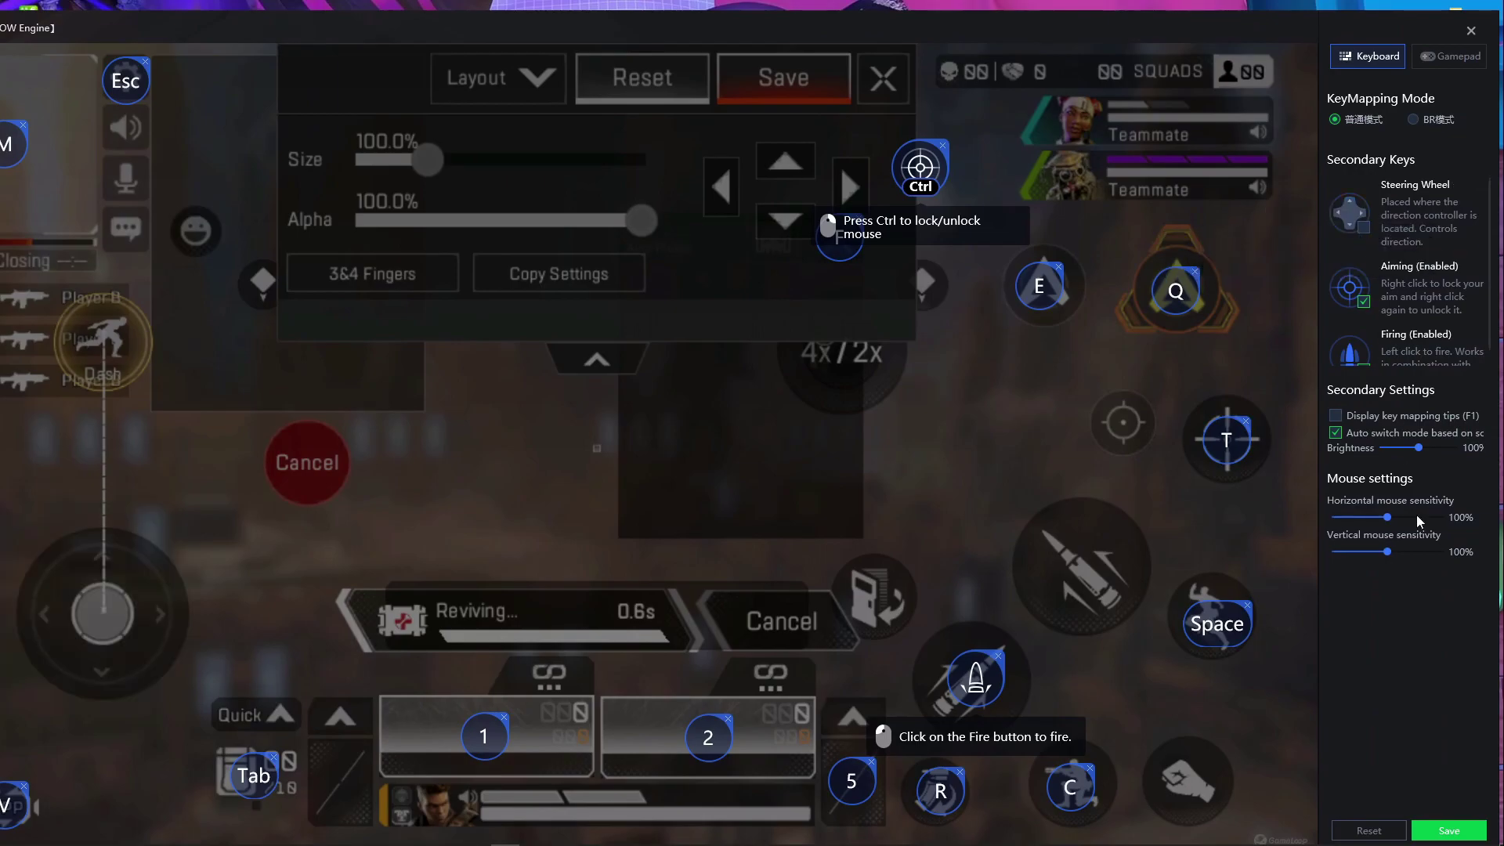
pyautogui.click(1450, 832)
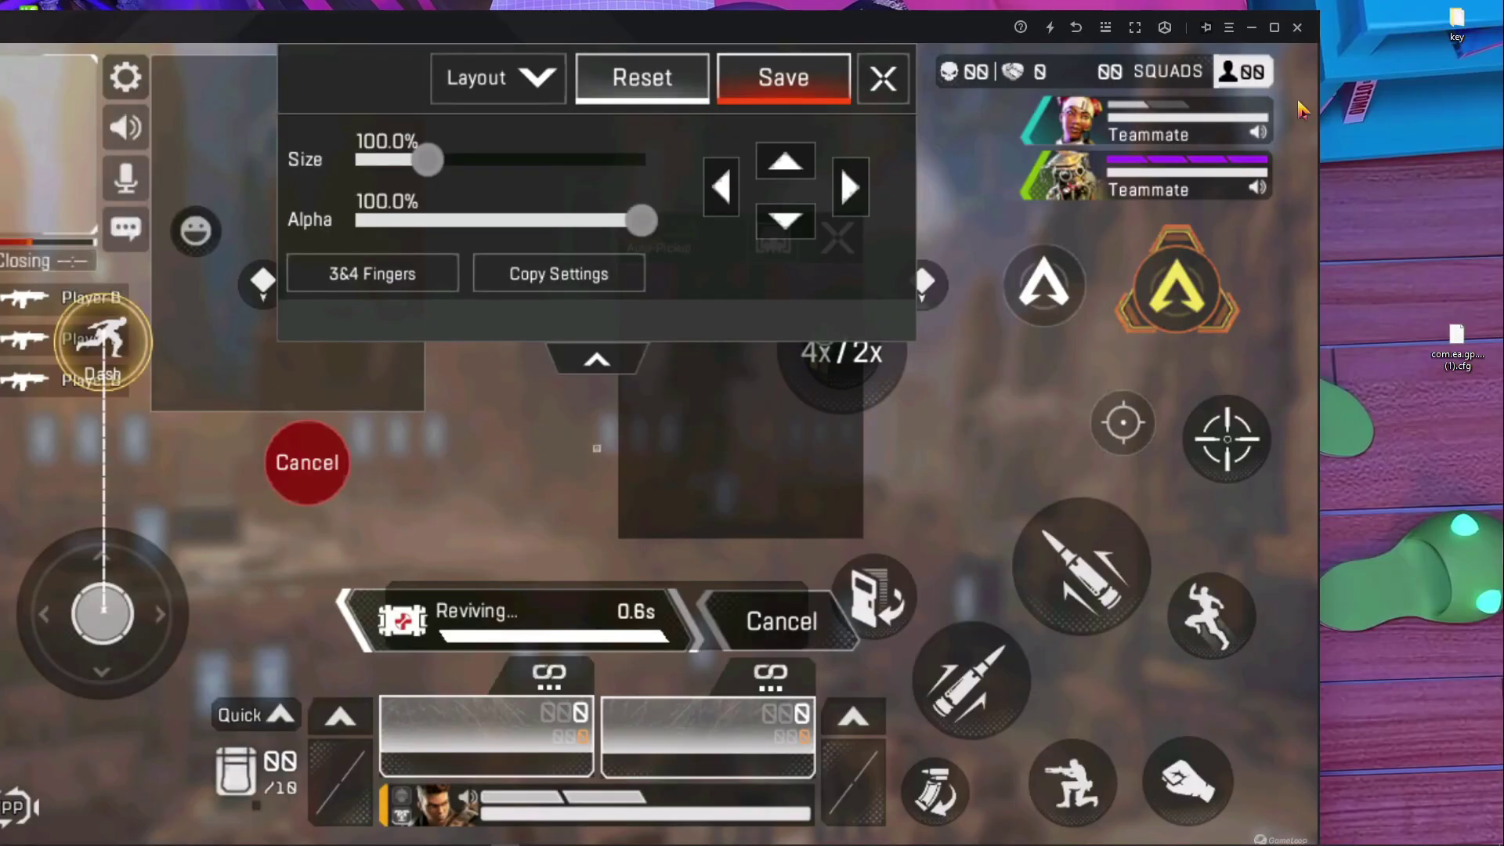
pyautogui.click(1101, 29)
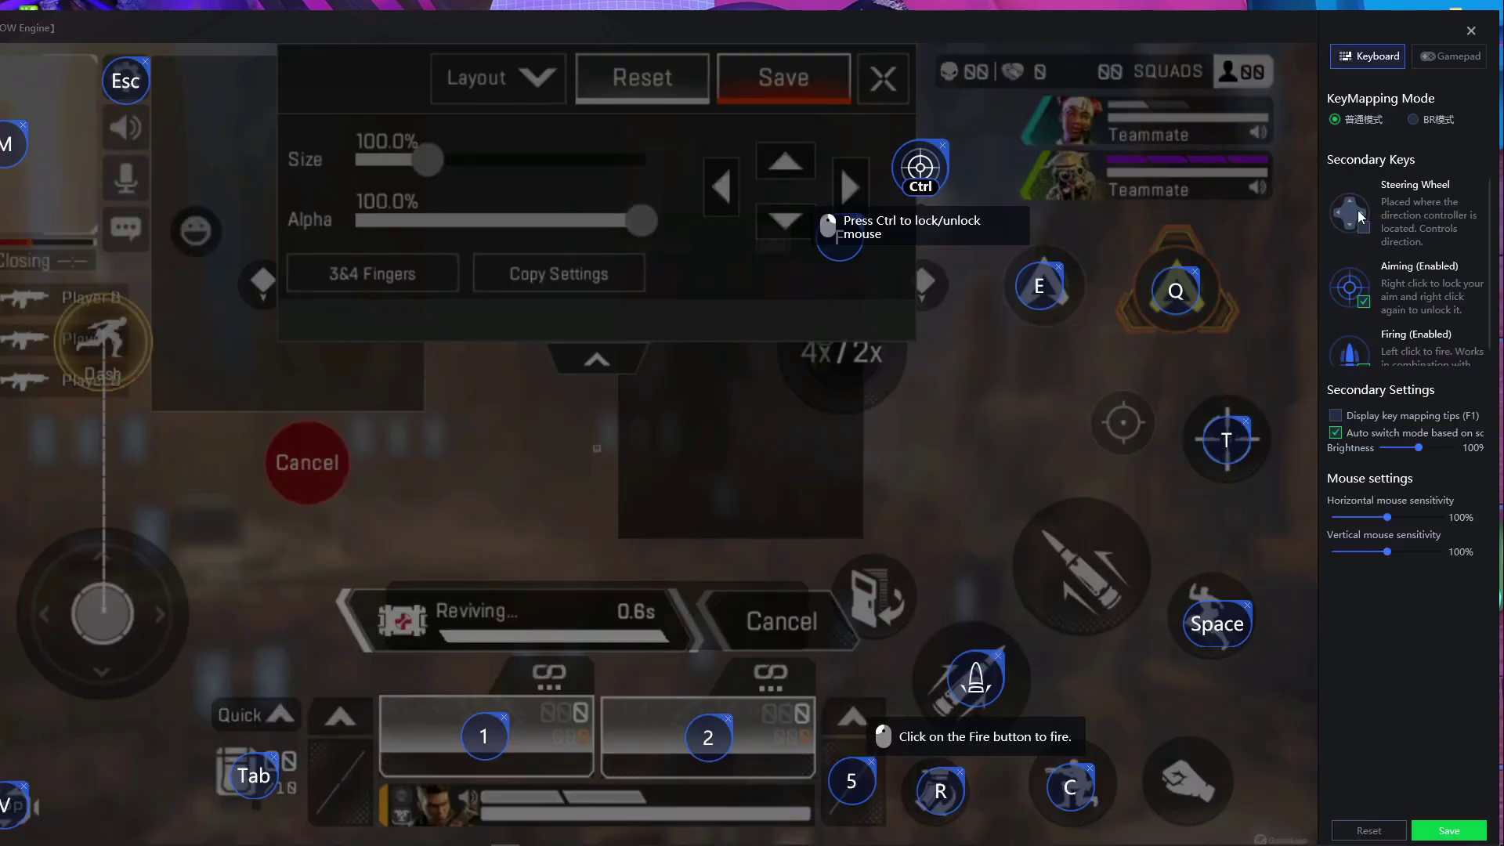
pyautogui.click(1364, 226)
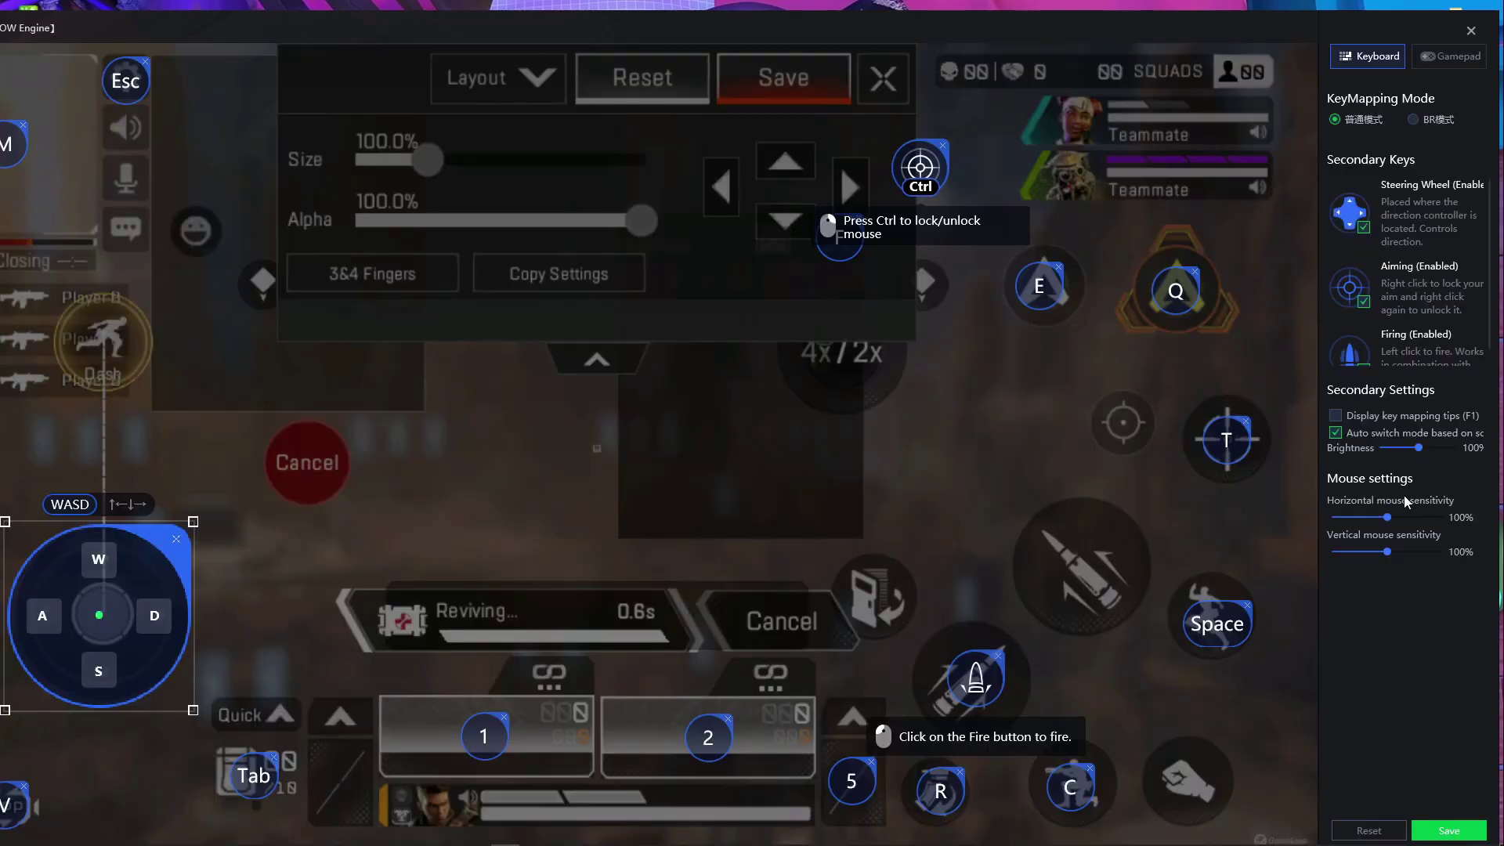
pyautogui.click(1465, 832)
pyautogui.moveTo(799, 29); pyautogui.dragTo(915, 16)
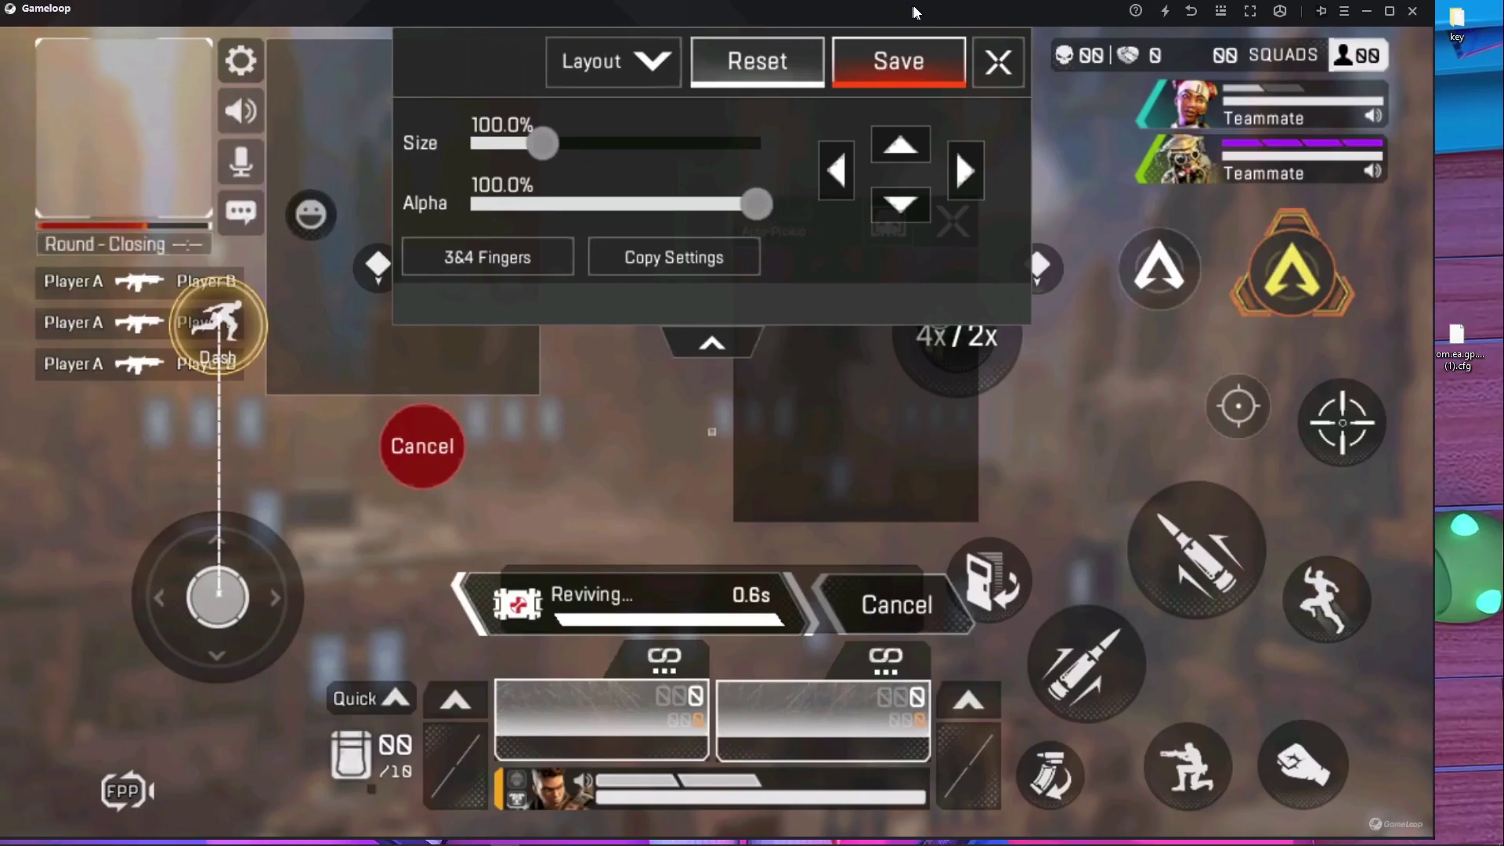
# Collapse the size/alpha panel and exit the custom layout editor back to the match
pyautogui.click(713, 349)
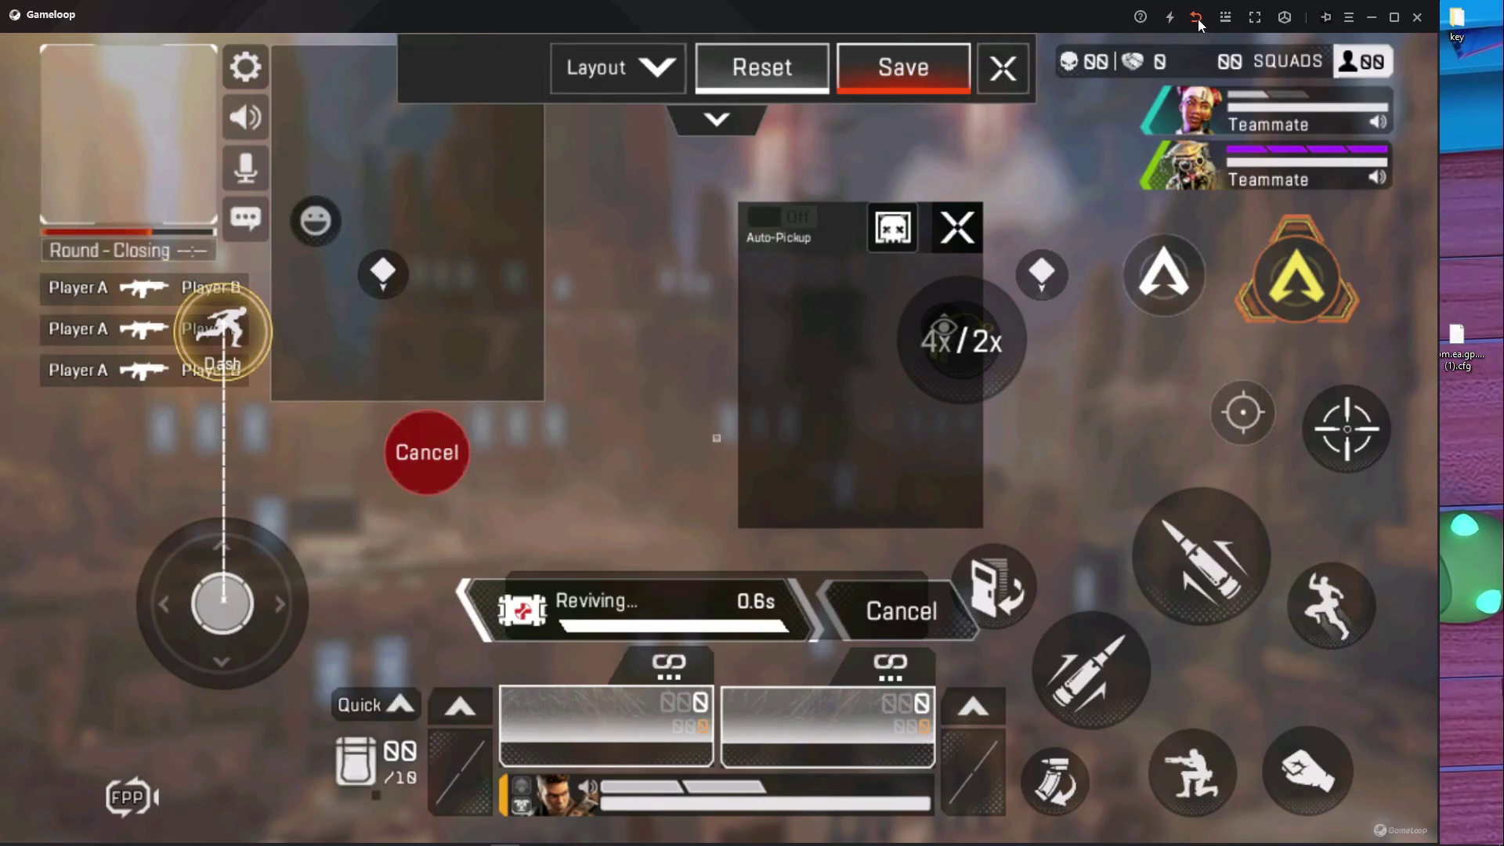
pyautogui.click(1004, 69)
pyautogui.click(1262, 74)
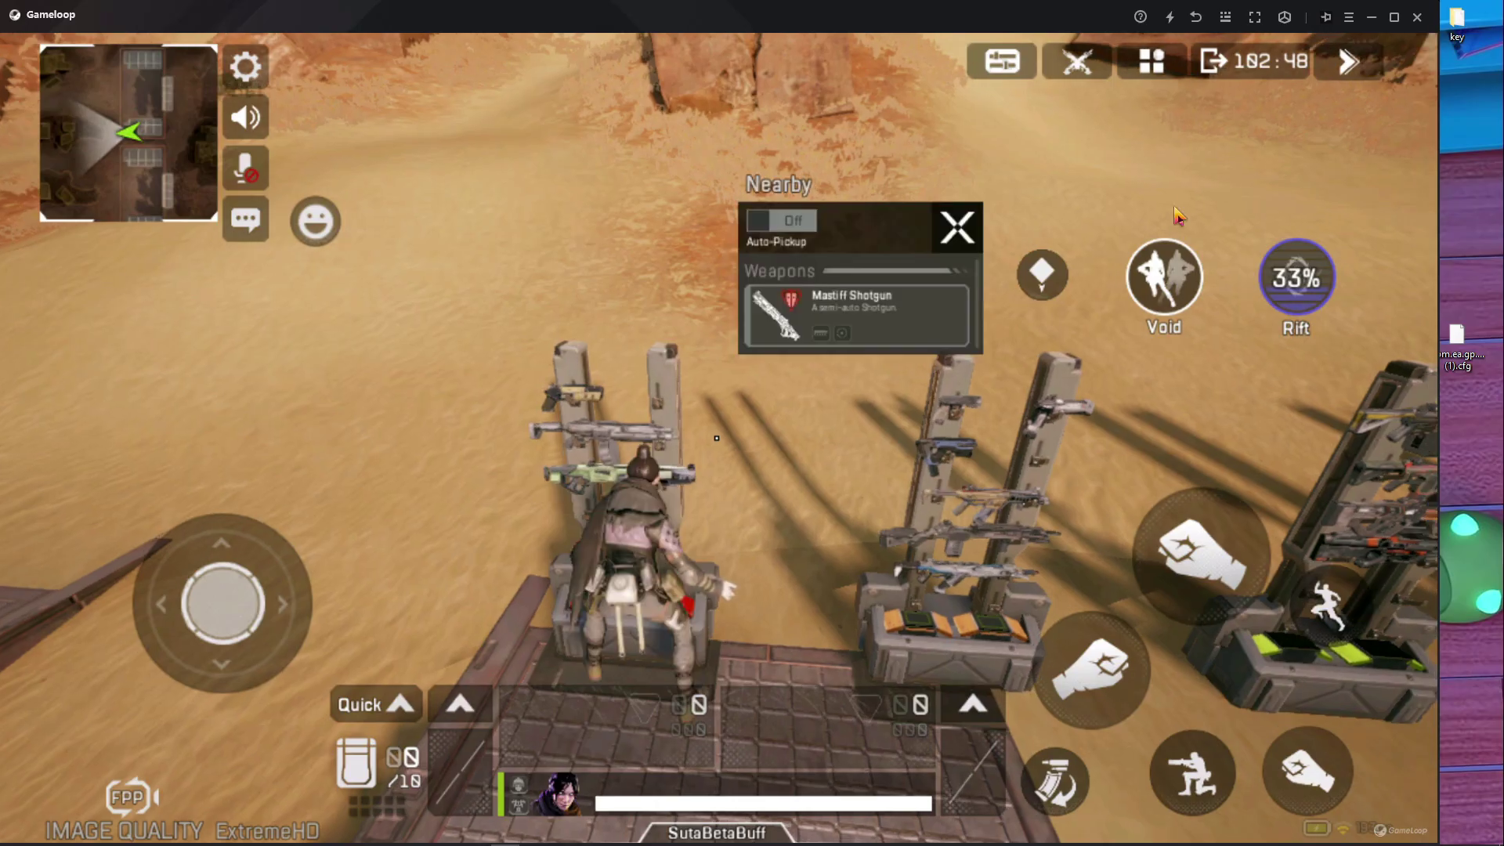
# Pick up the Mastiff Shotgun, aim down sights, then open the settings screen
pyautogui.click(896, 329)
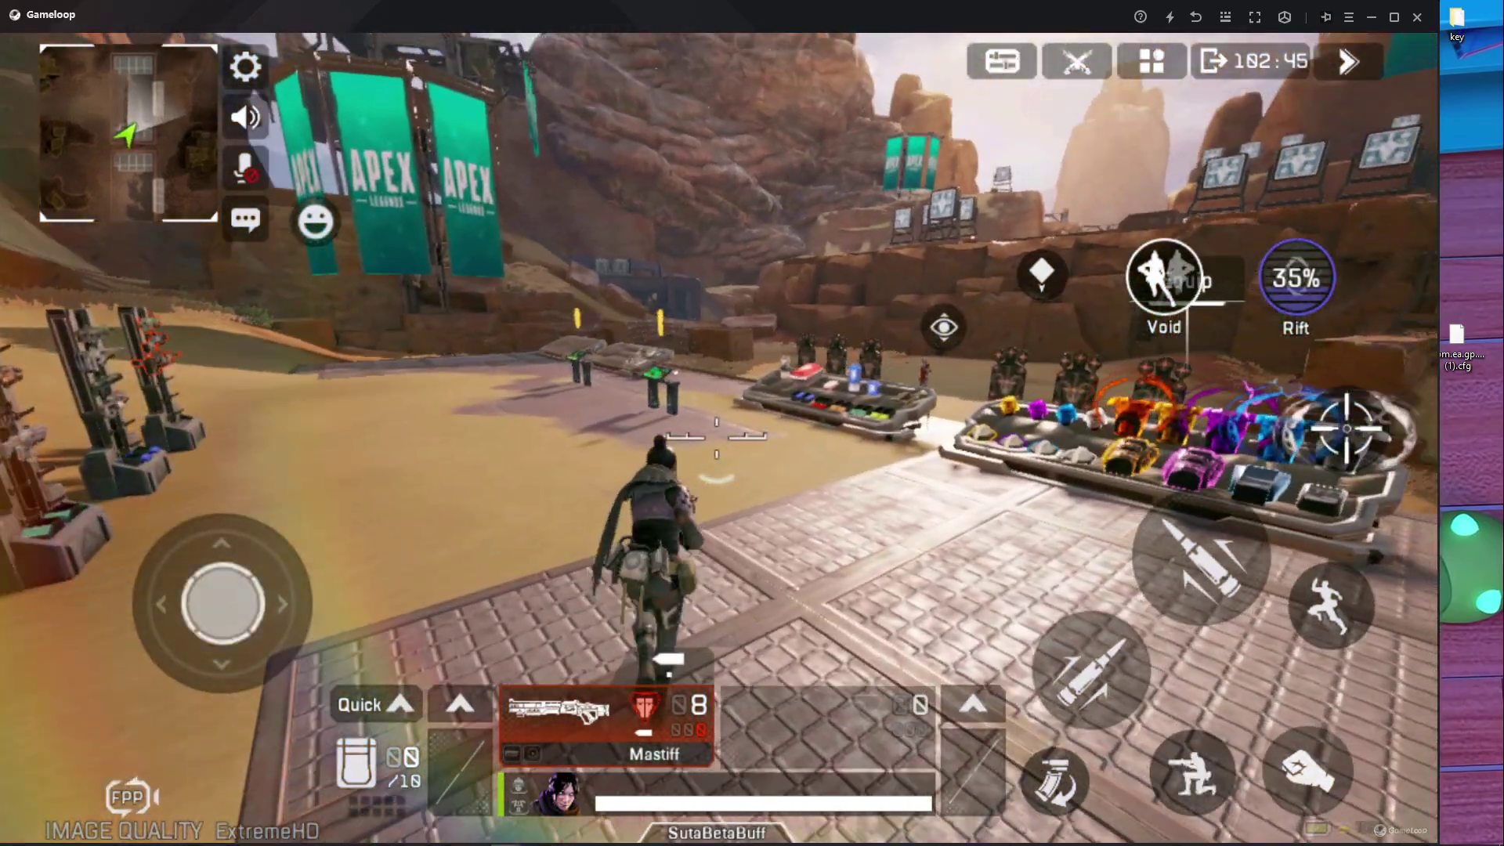
pyautogui.rightClick(717, 437)
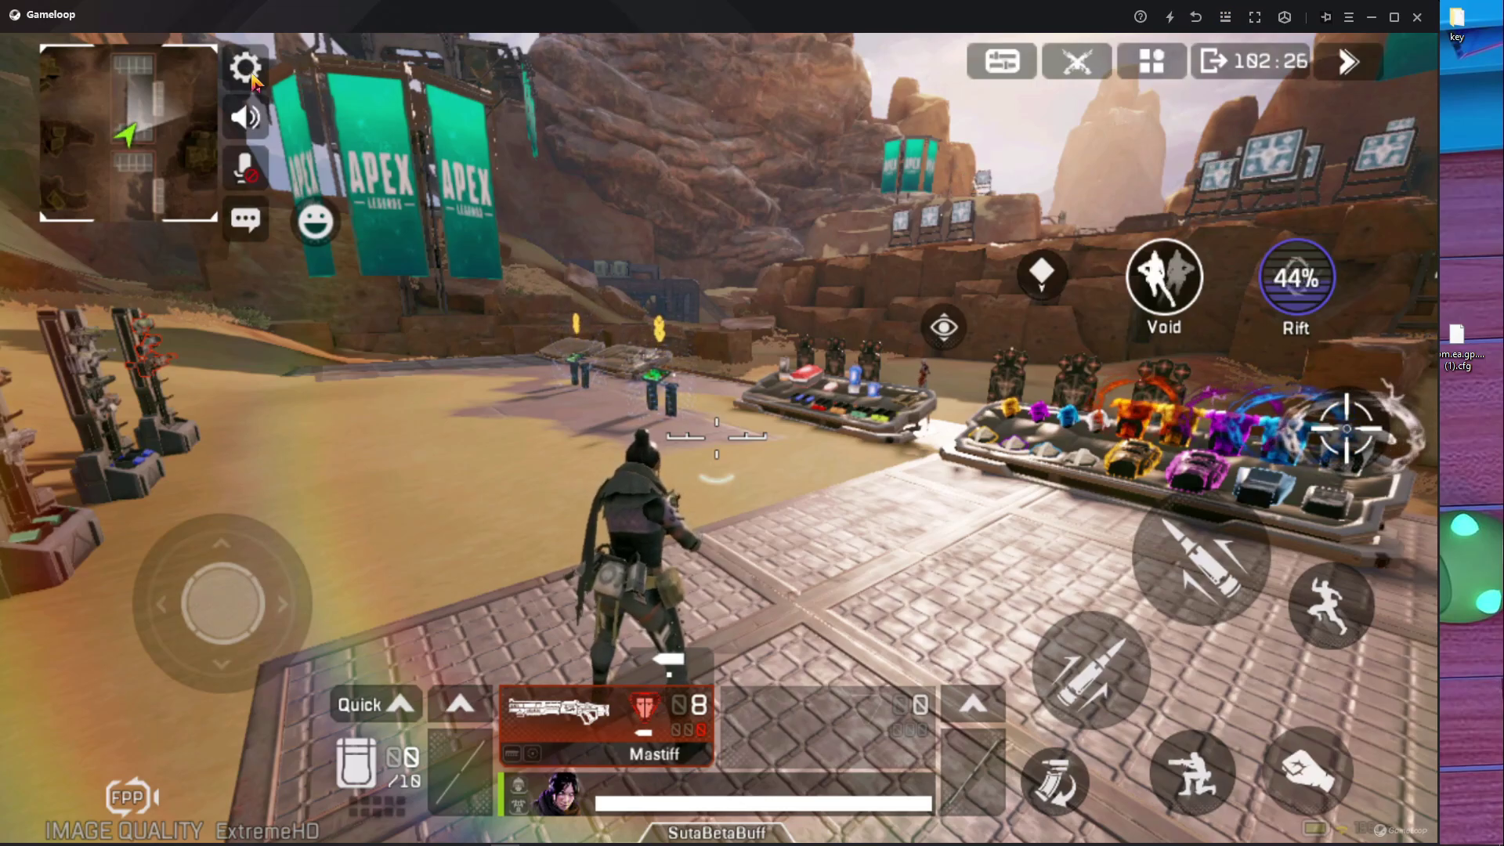
pyautogui.press('Escape')
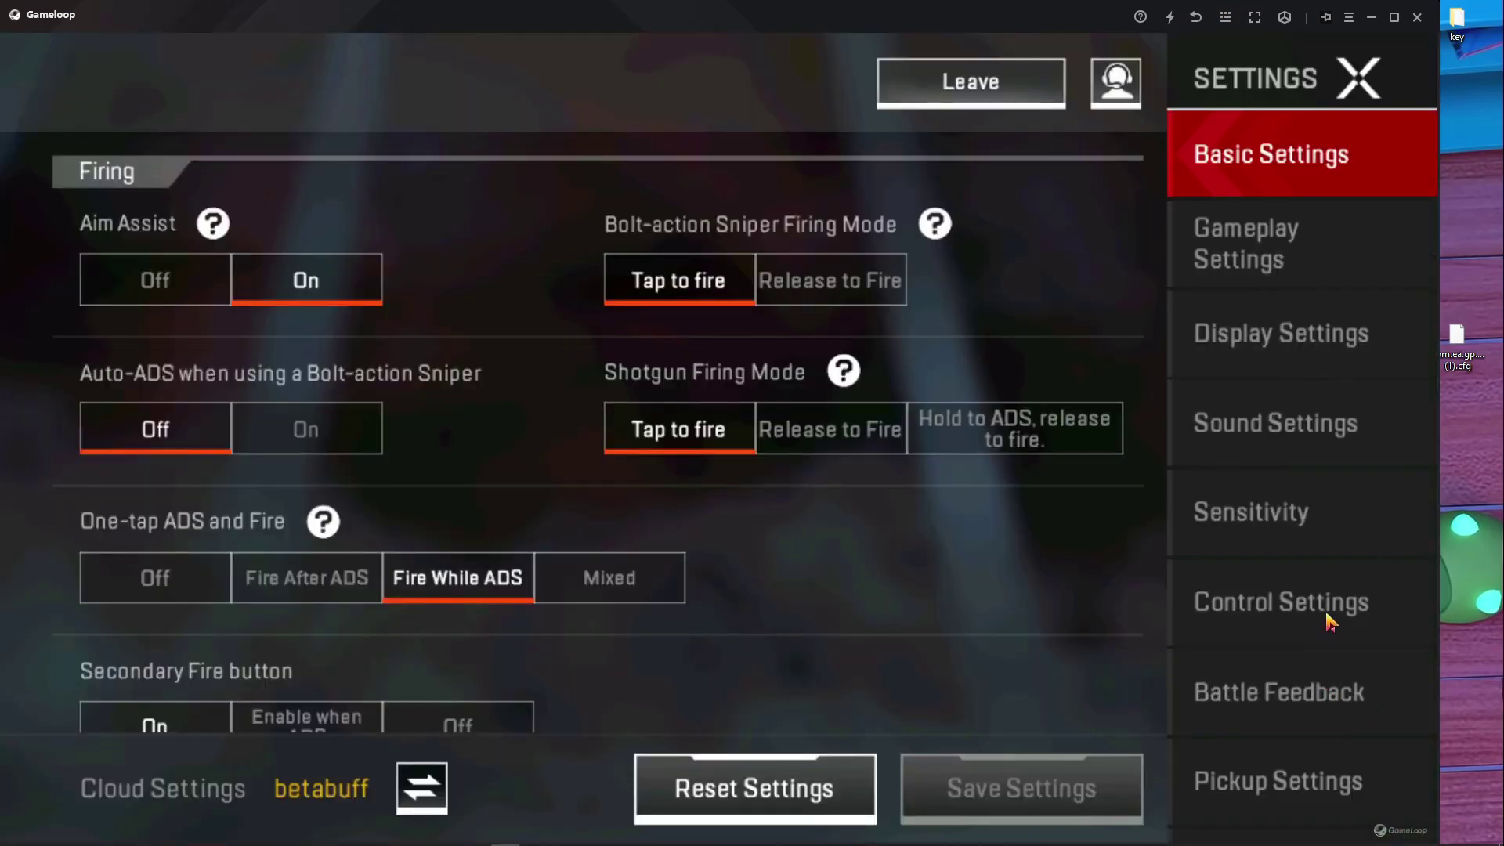
# Open Control Settings > Custom Layout, collapse the Size/Alpha panel, and bring up the key-mapping overlay
pyautogui.moveTo(1330, 621); pyautogui.dragTo(1328, 411)
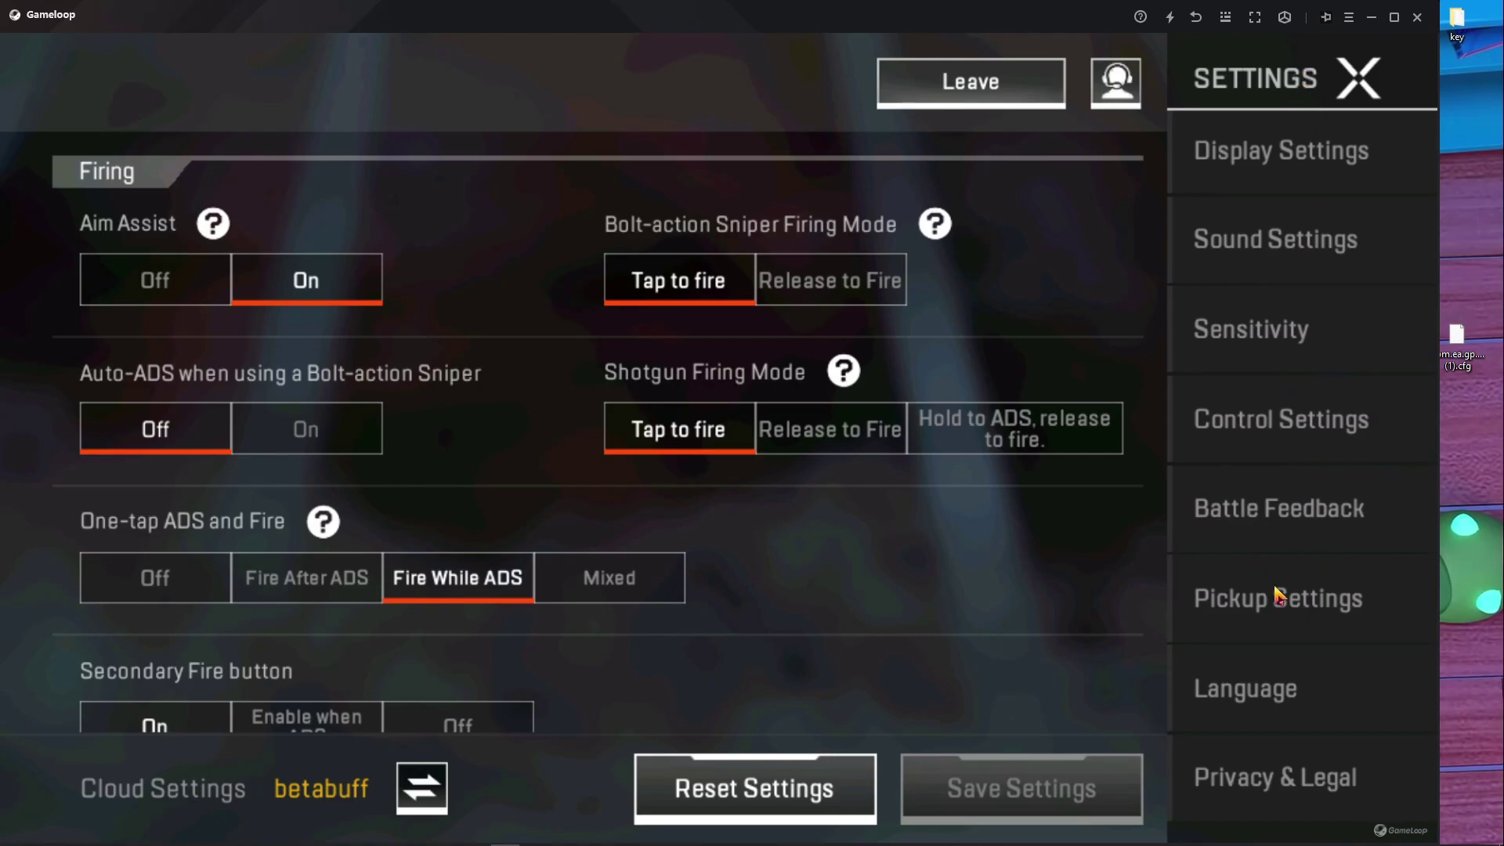
pyautogui.click(1257, 429)
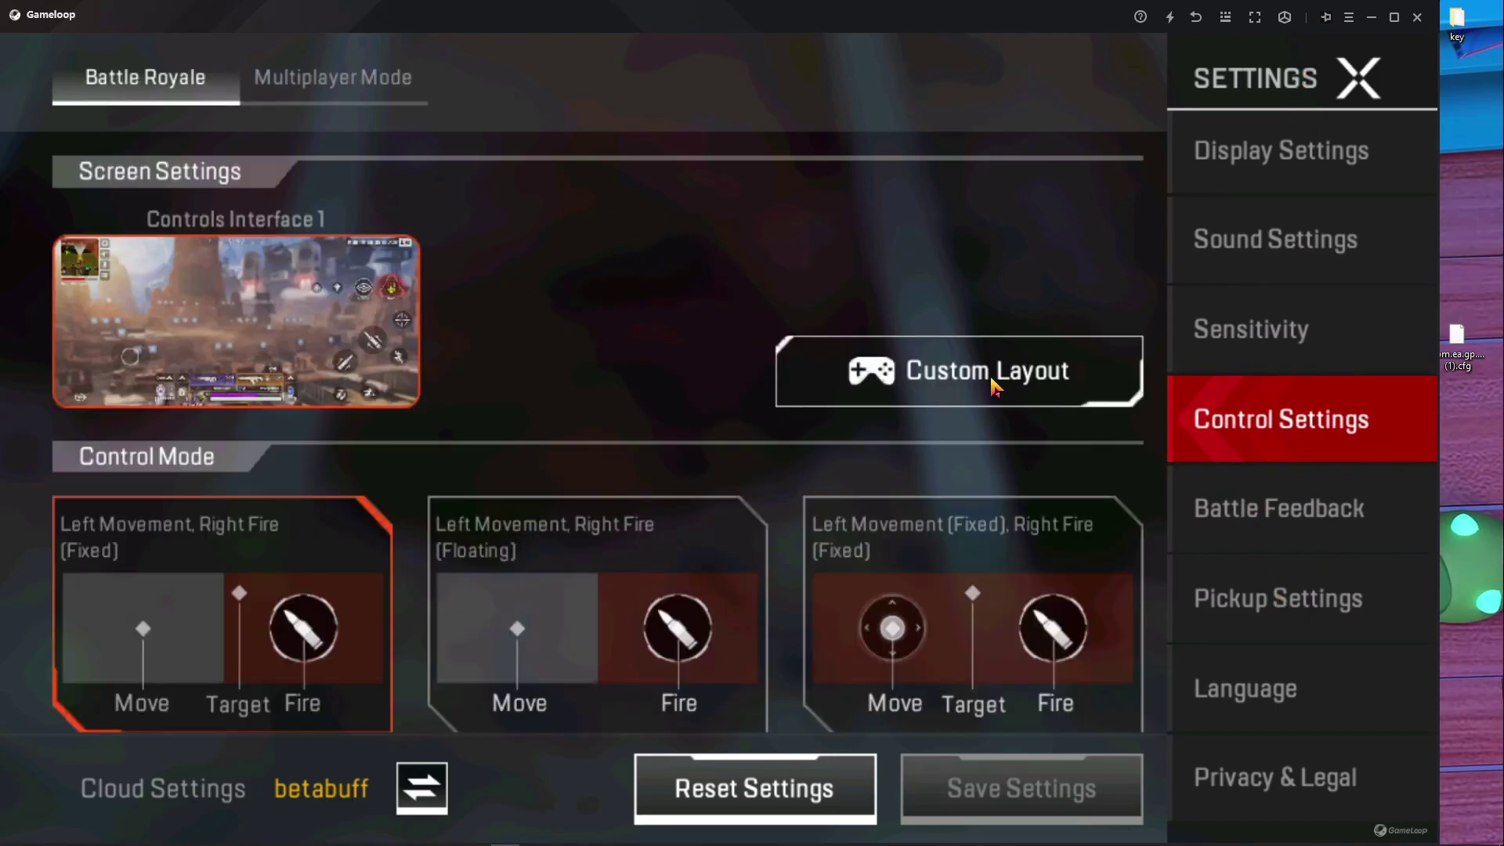
pyautogui.click(994, 380)
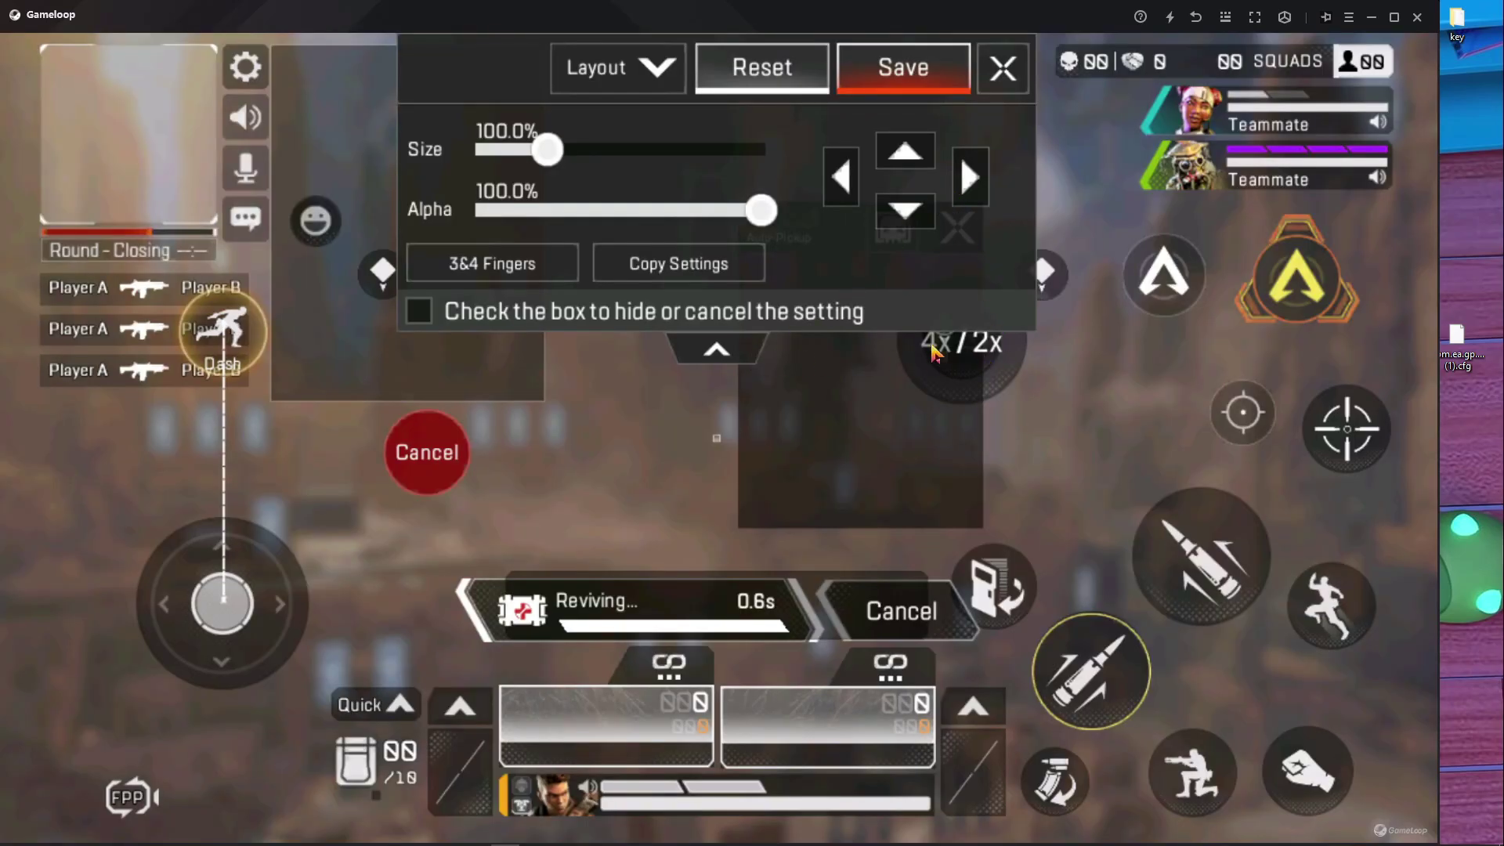
pyautogui.click(715, 352)
pyautogui.click(1227, 17)
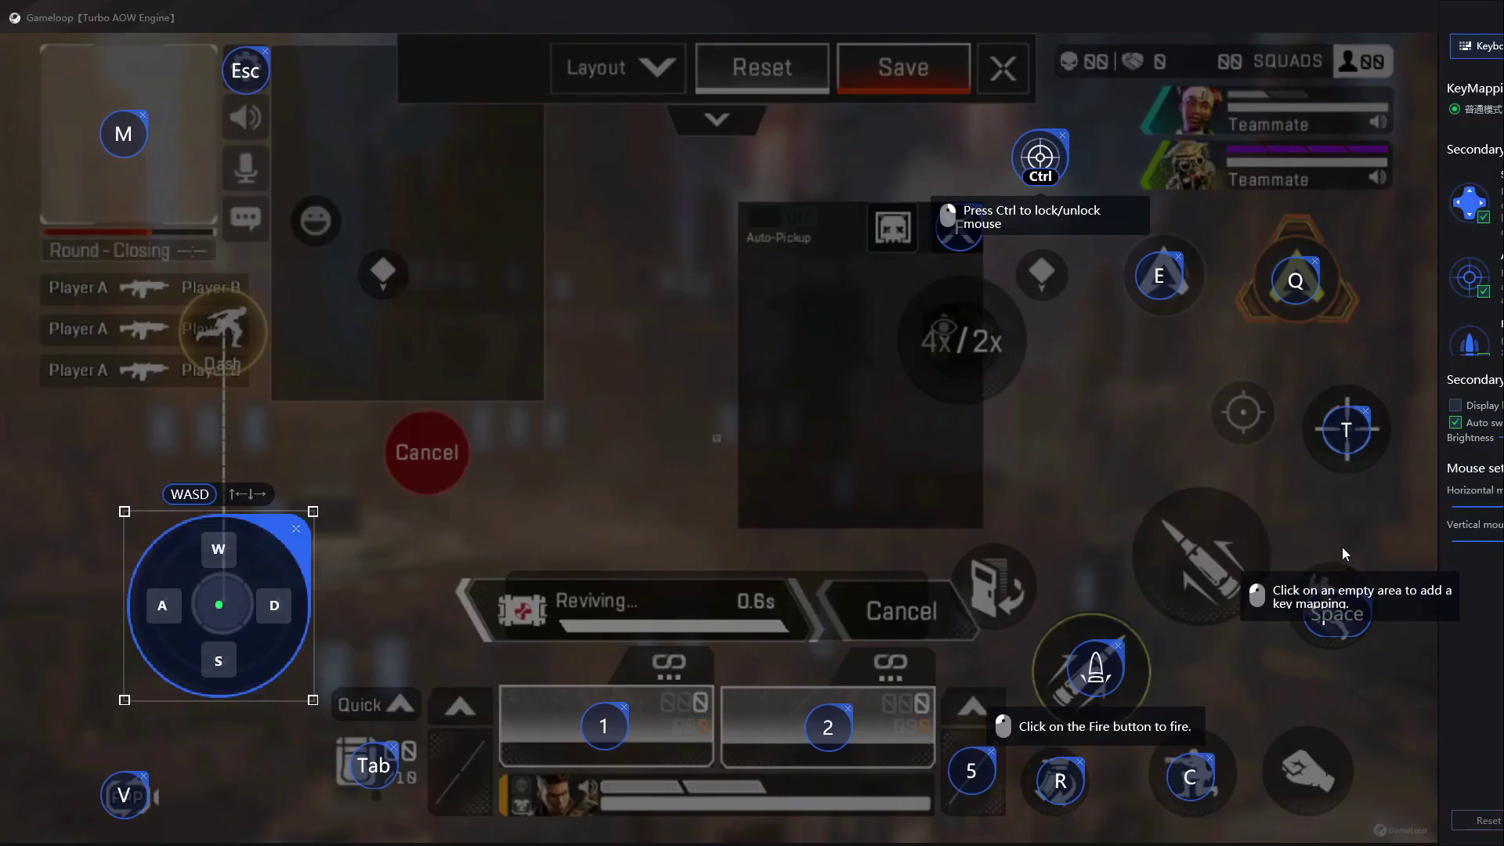
# Delete the T key from the aim crosshair, close and reopen the overlay, then open Windows search
pyautogui.click(1368, 413)
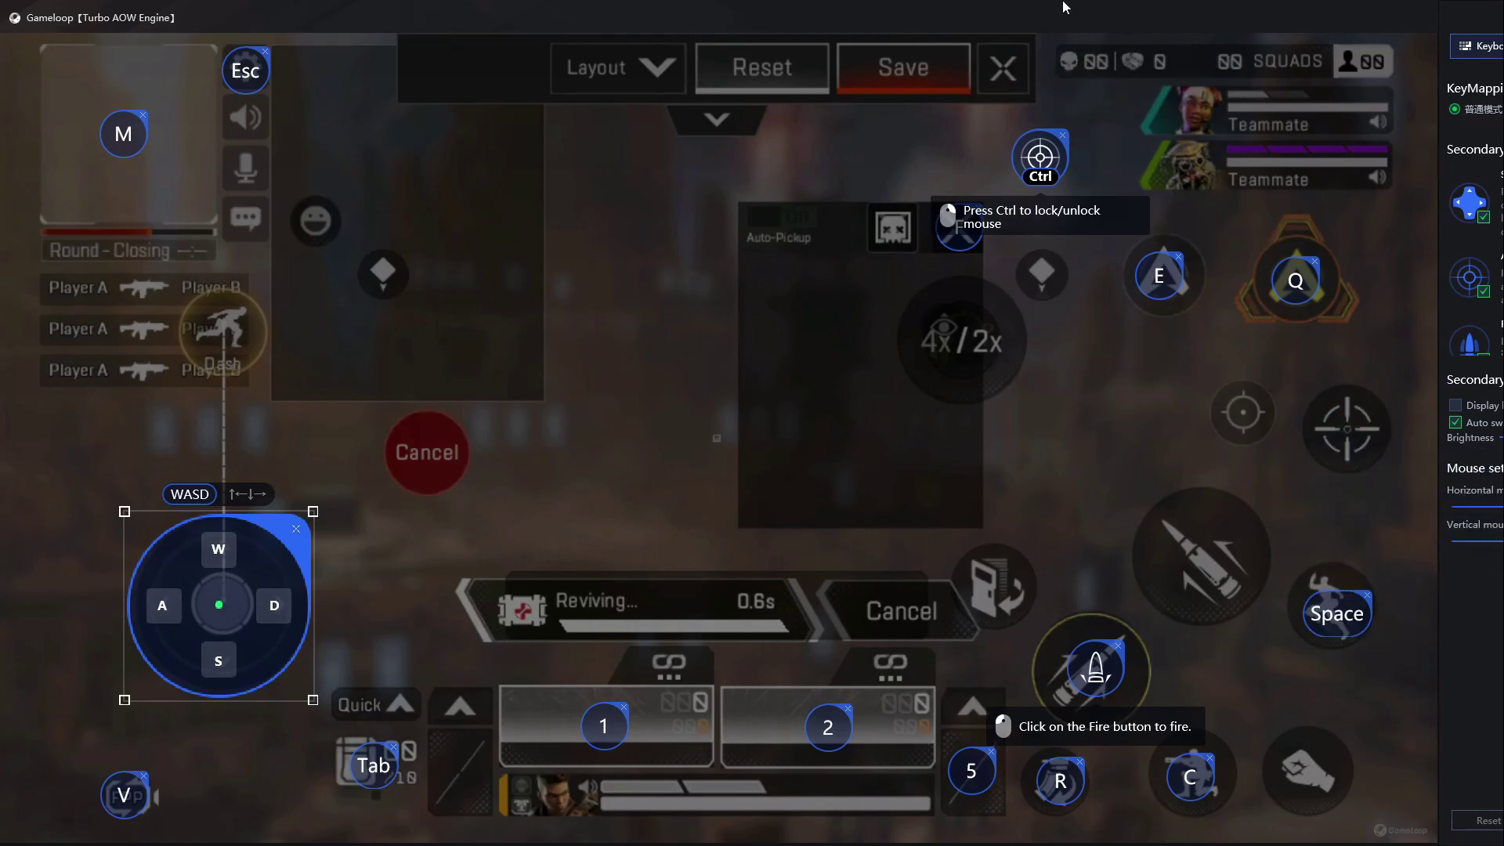
pyautogui.moveTo(1096, 12); pyautogui.dragTo(879, 9)
pyautogui.click(1362, 817)
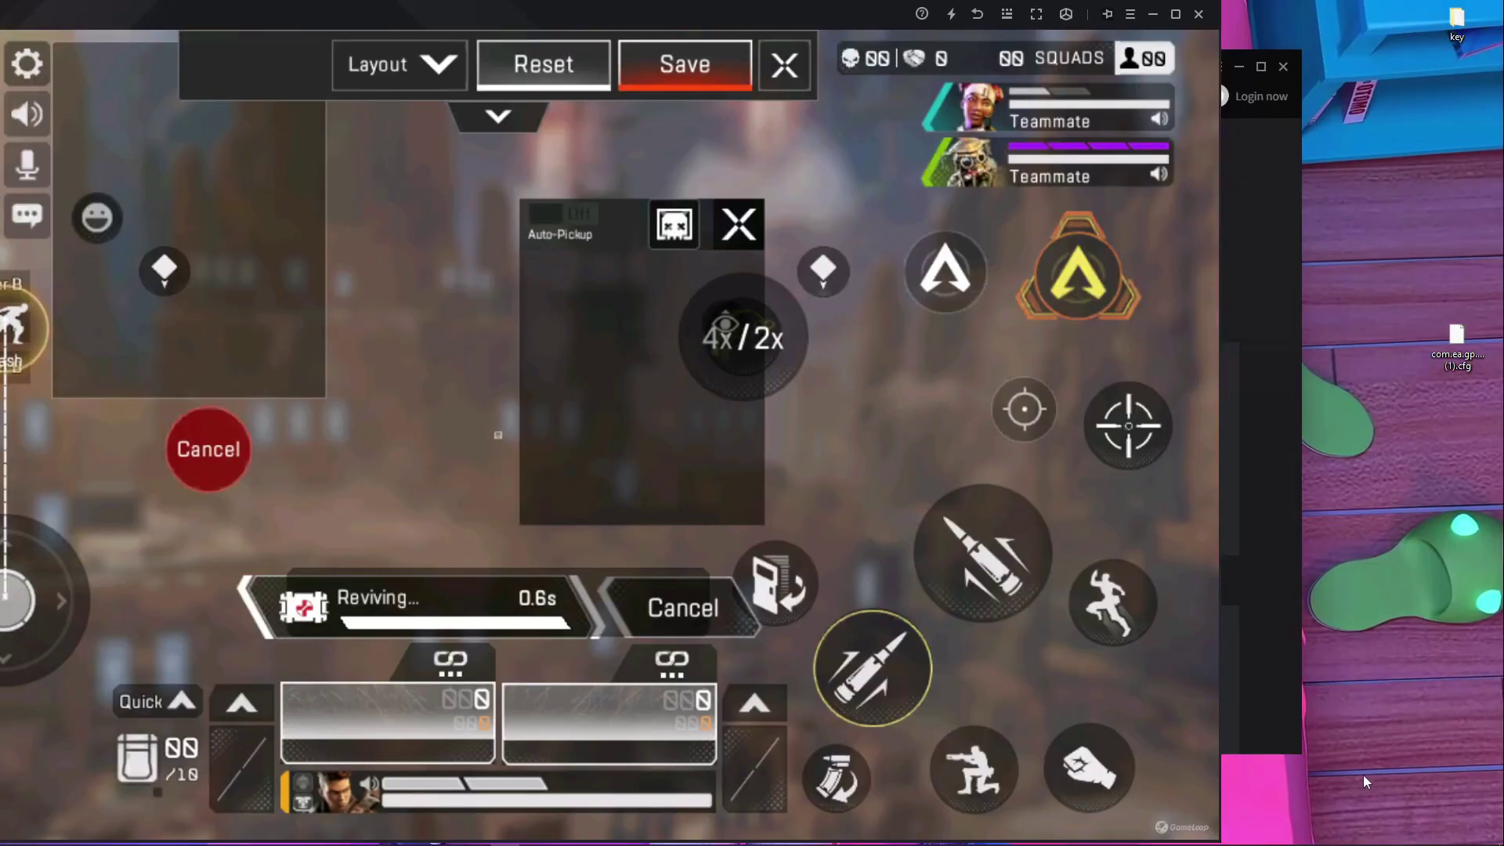
pyautogui.click(1006, 15)
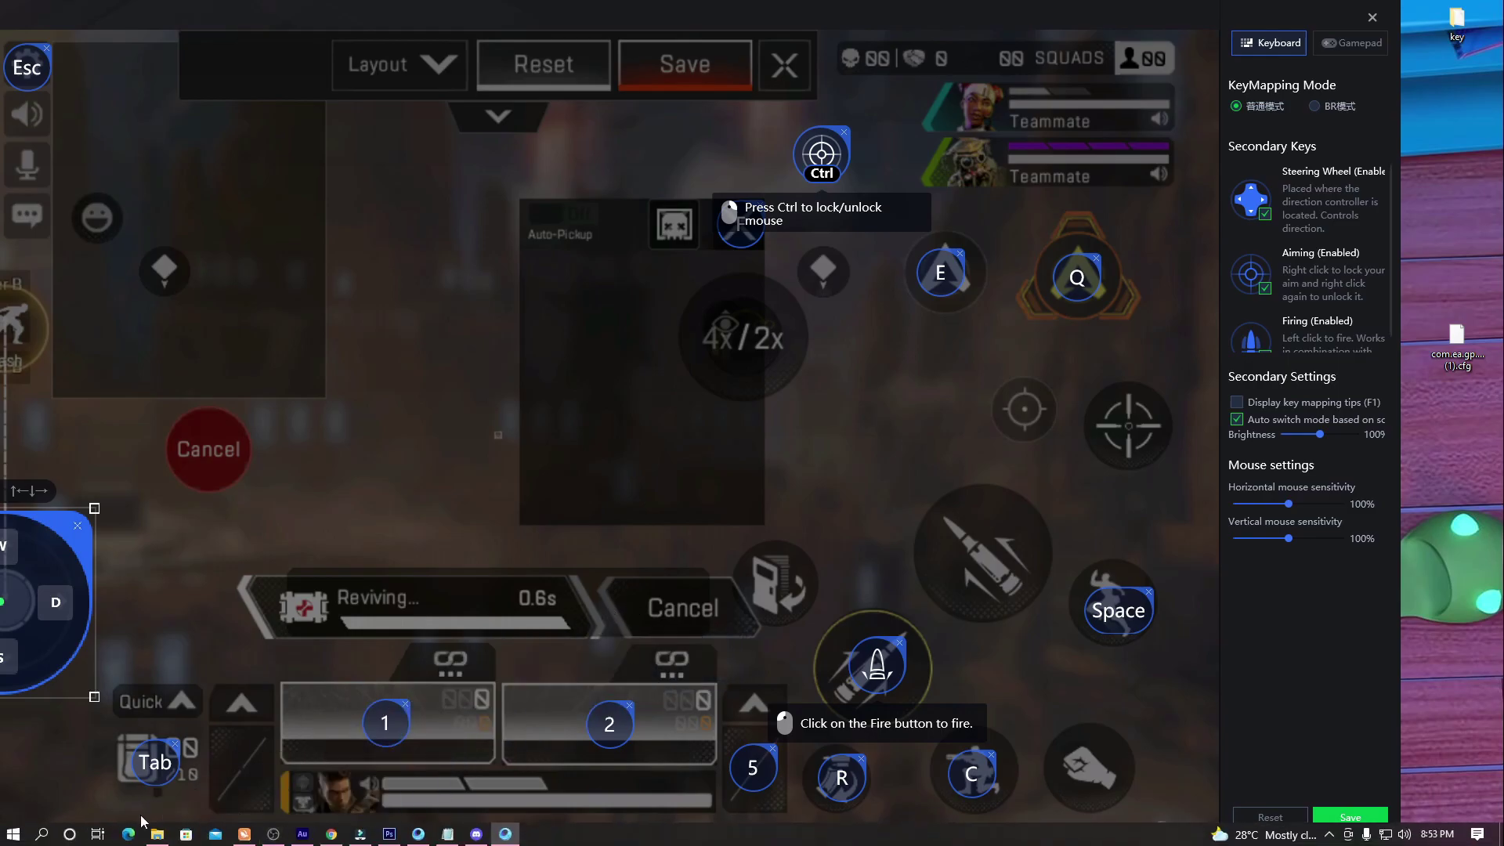
pyautogui.click(42, 834)
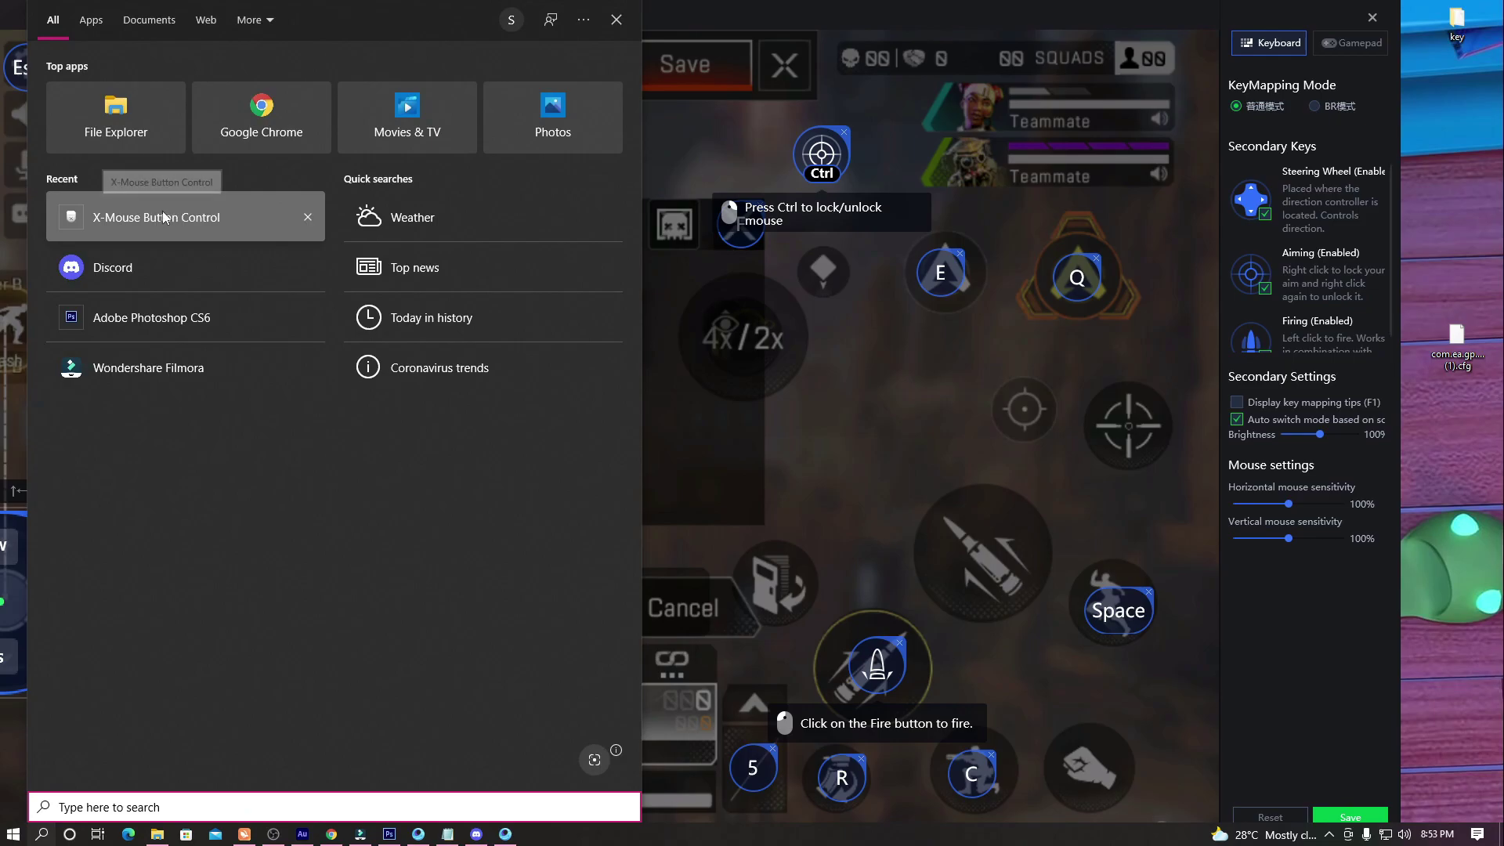
# Launch X-Mouse Button Control, remove the androidemulatoren profile, and apply
pyautogui.click(177, 219)
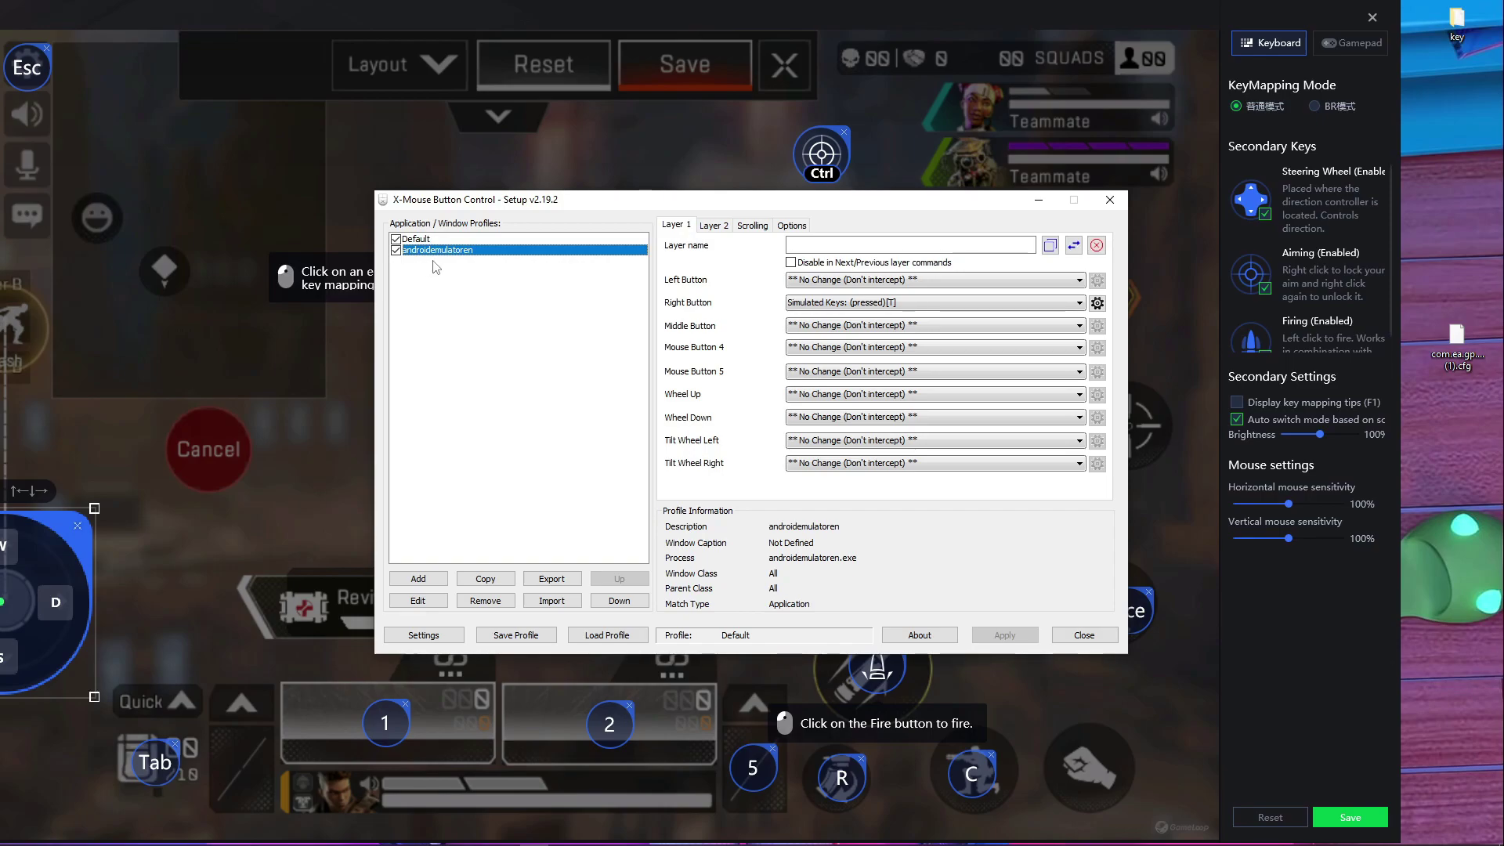
pyautogui.click(493, 602)
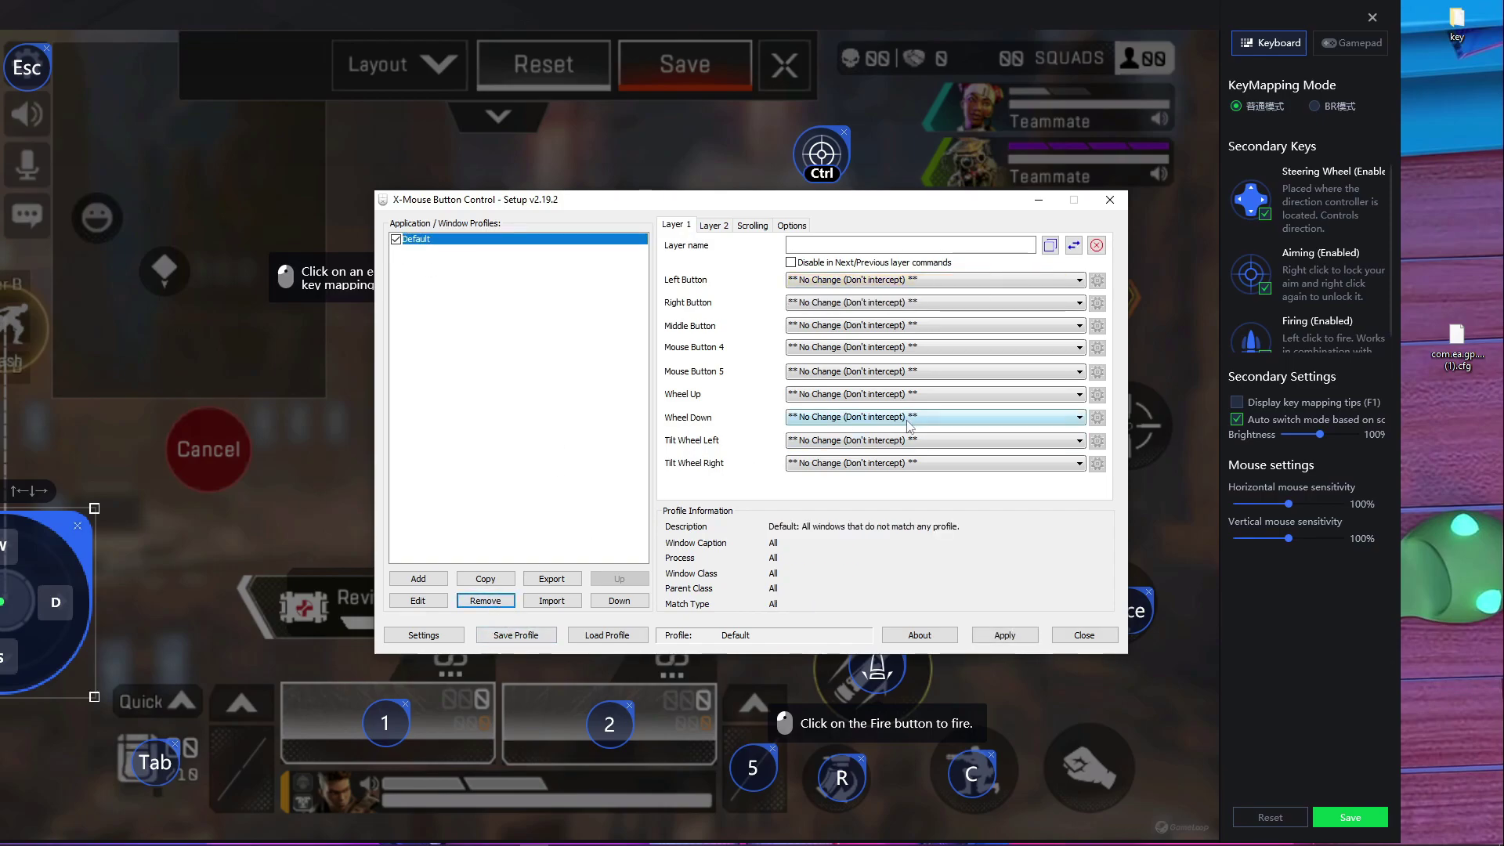
pyautogui.click(1005, 636)
pyautogui.moveTo(909, 211); pyautogui.dragTo(775, 214)
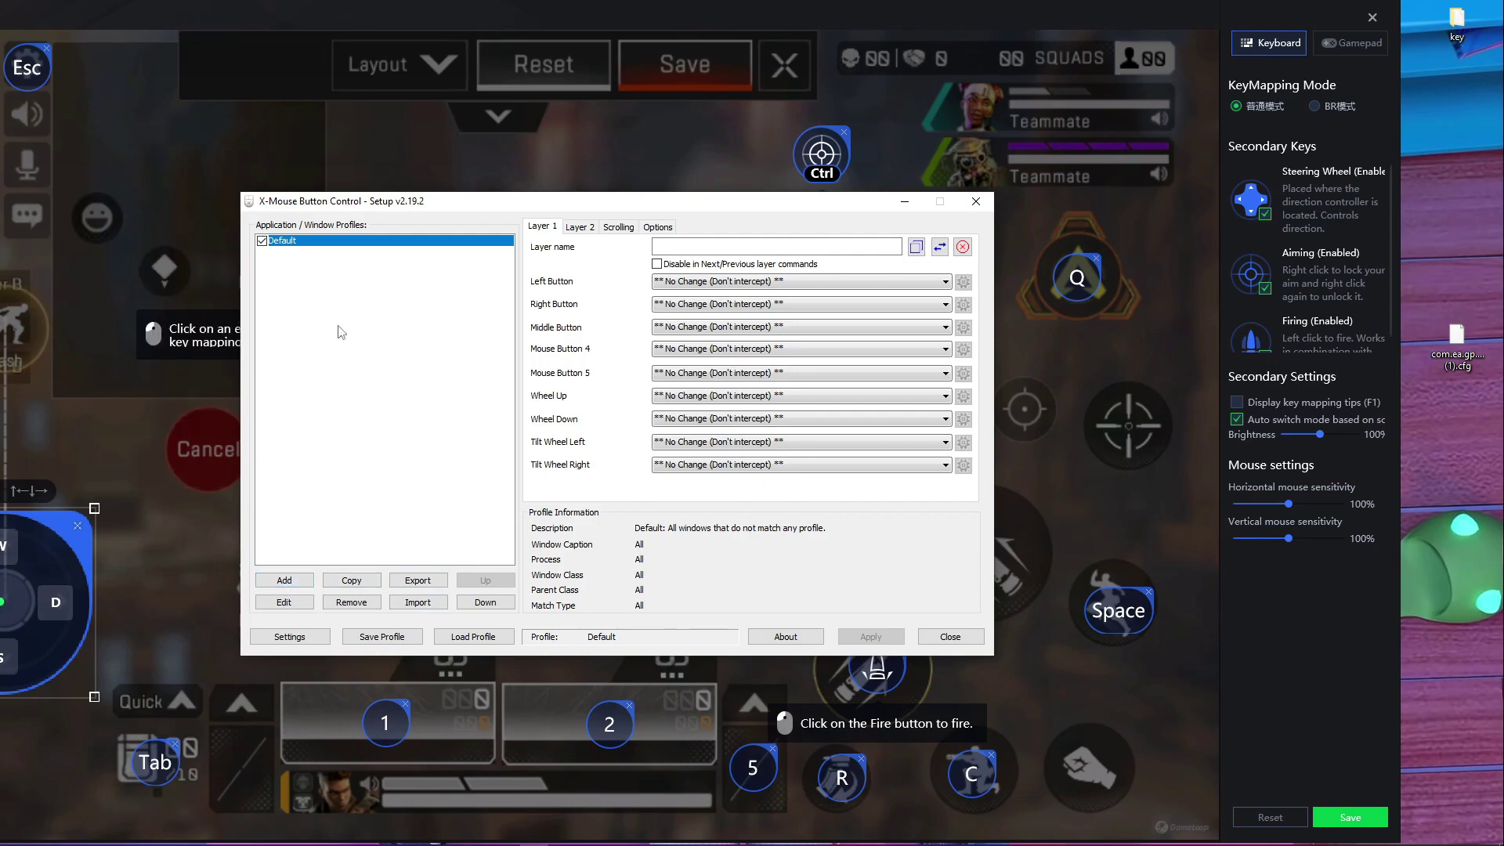
# Add a new application profile for androidemulatoren.exe and select it
pyautogui.click(293, 584)
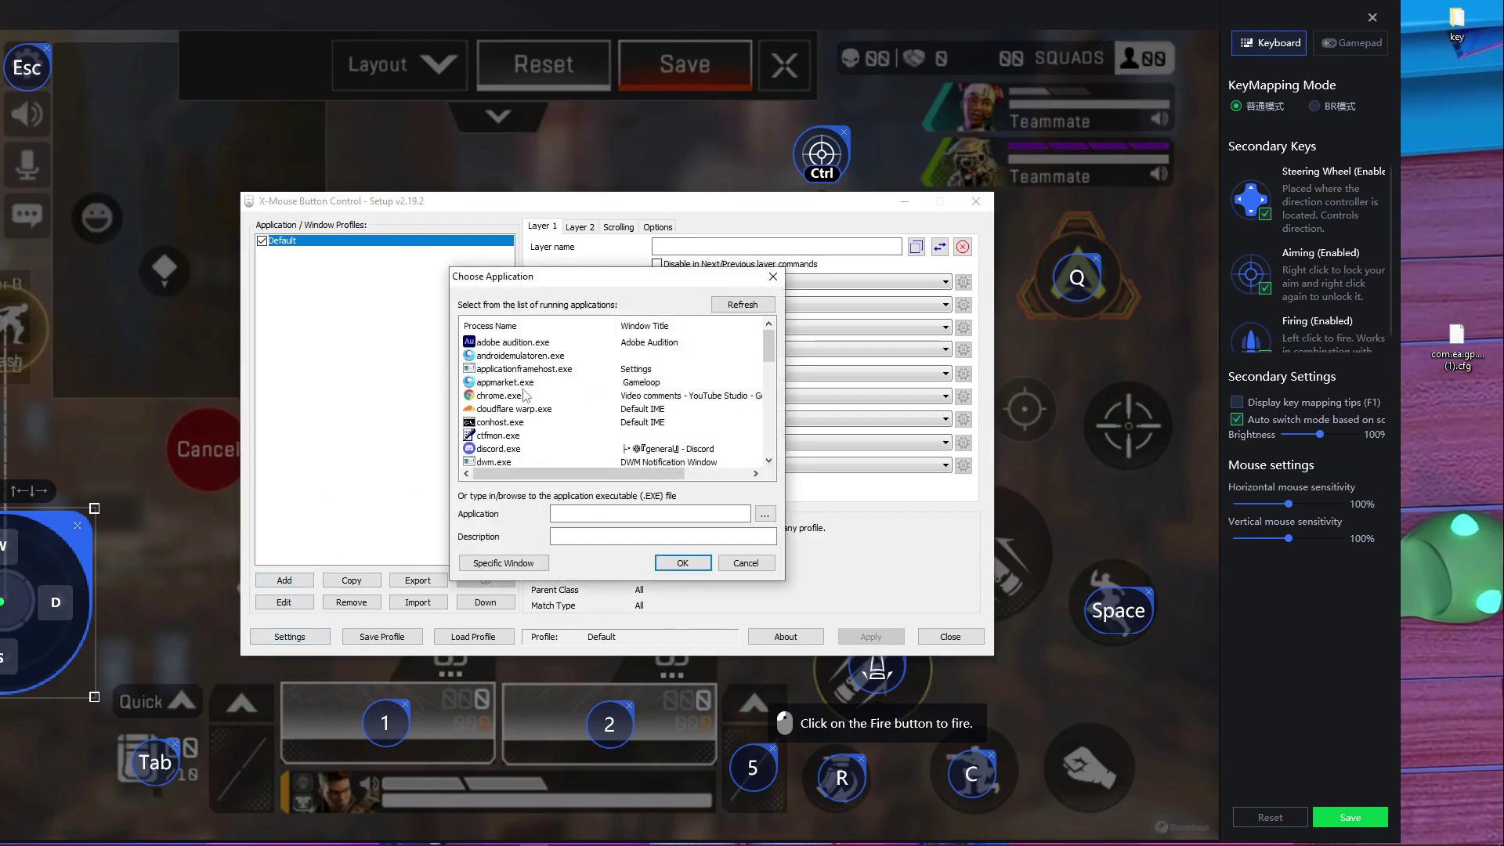
pyautogui.click(500, 360)
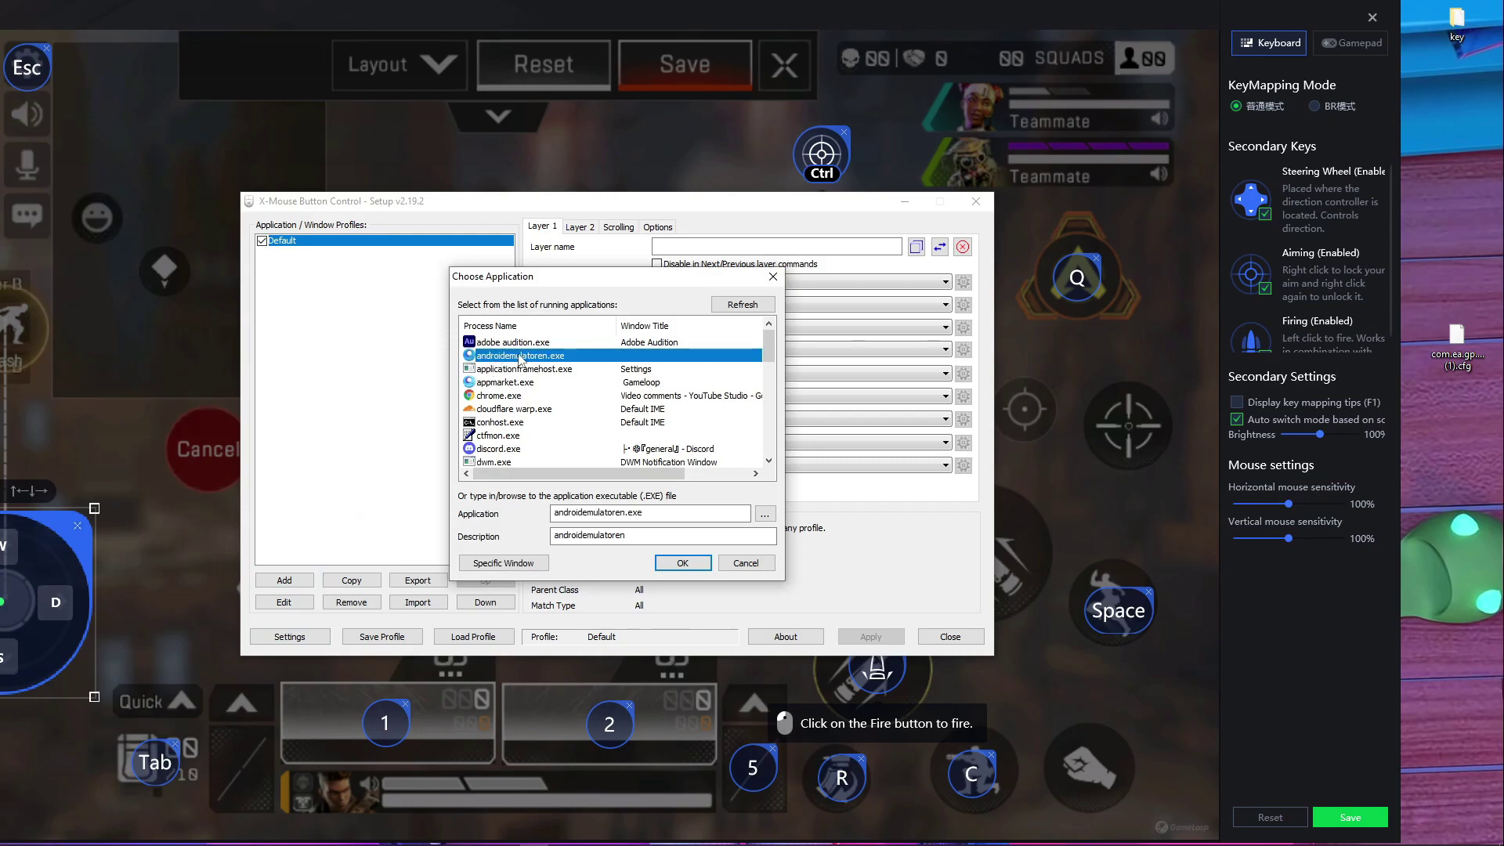
pyautogui.click(685, 562)
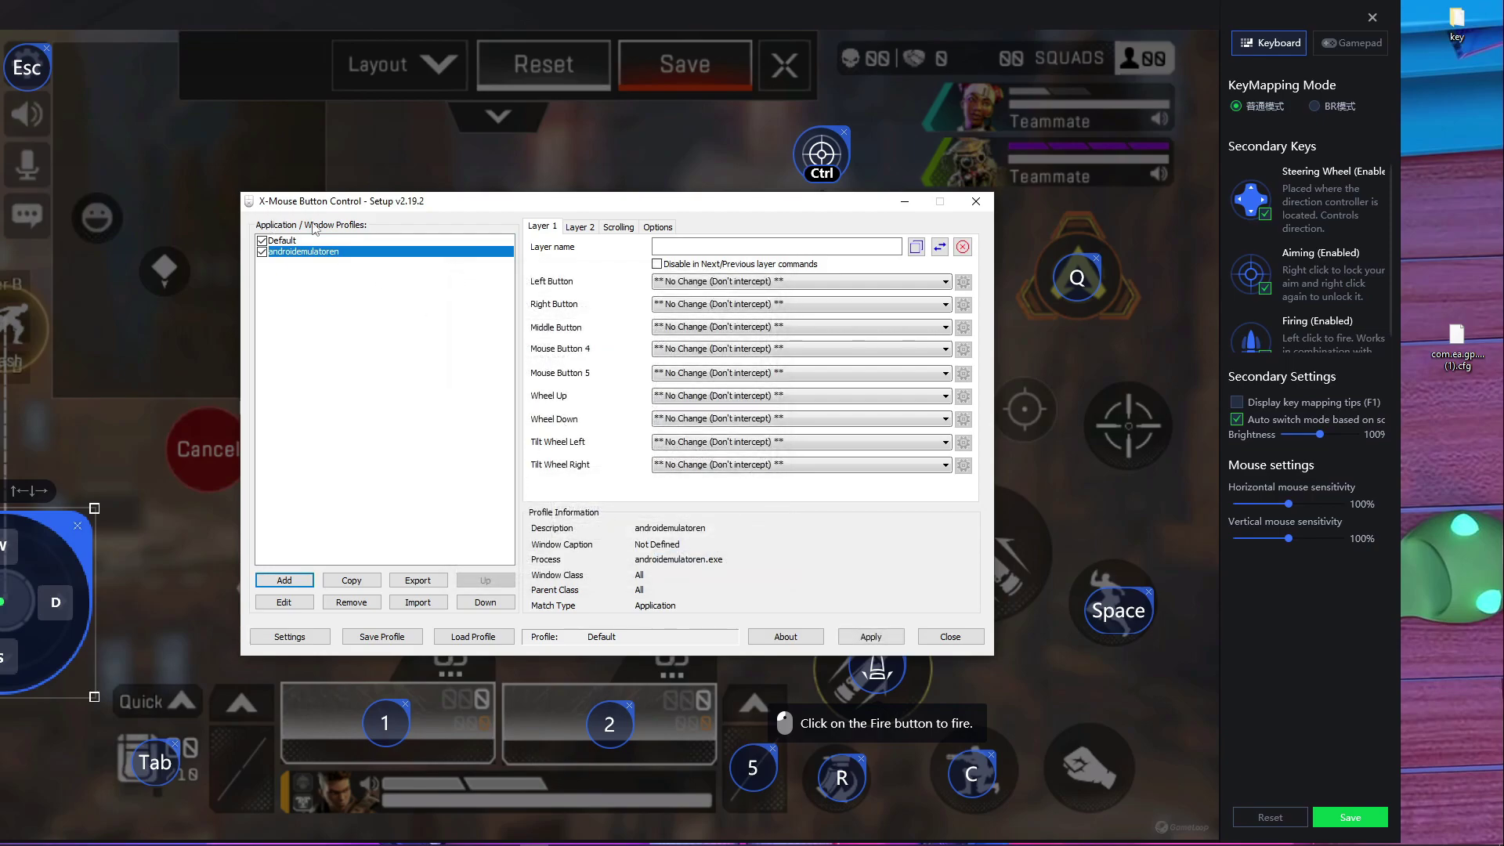
pyautogui.click(375, 257)
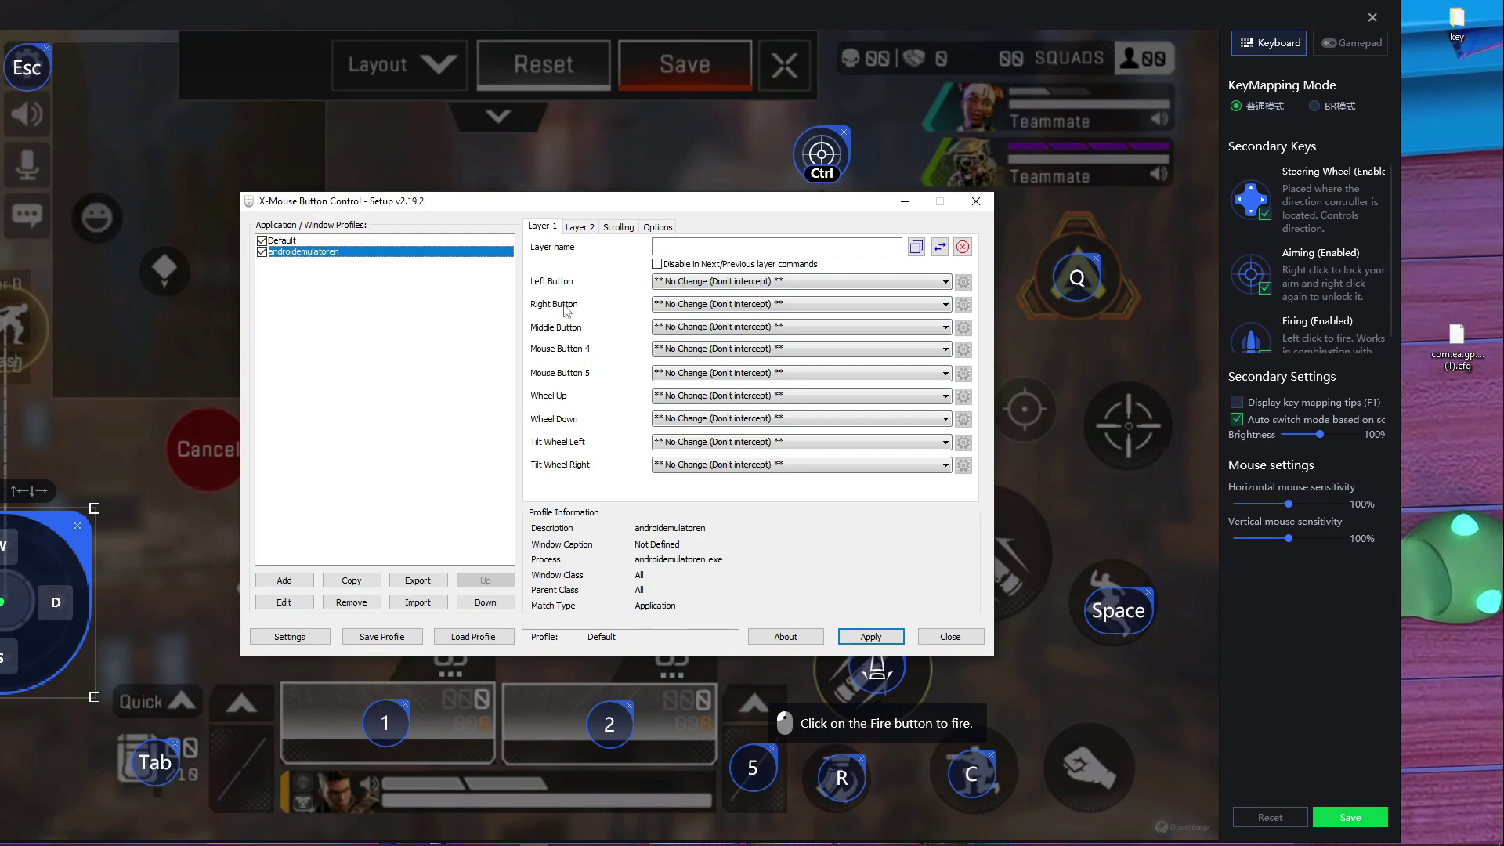
# Set the Right Button to Simulated Keys sending T, then apply
pyautogui.click(717, 310)
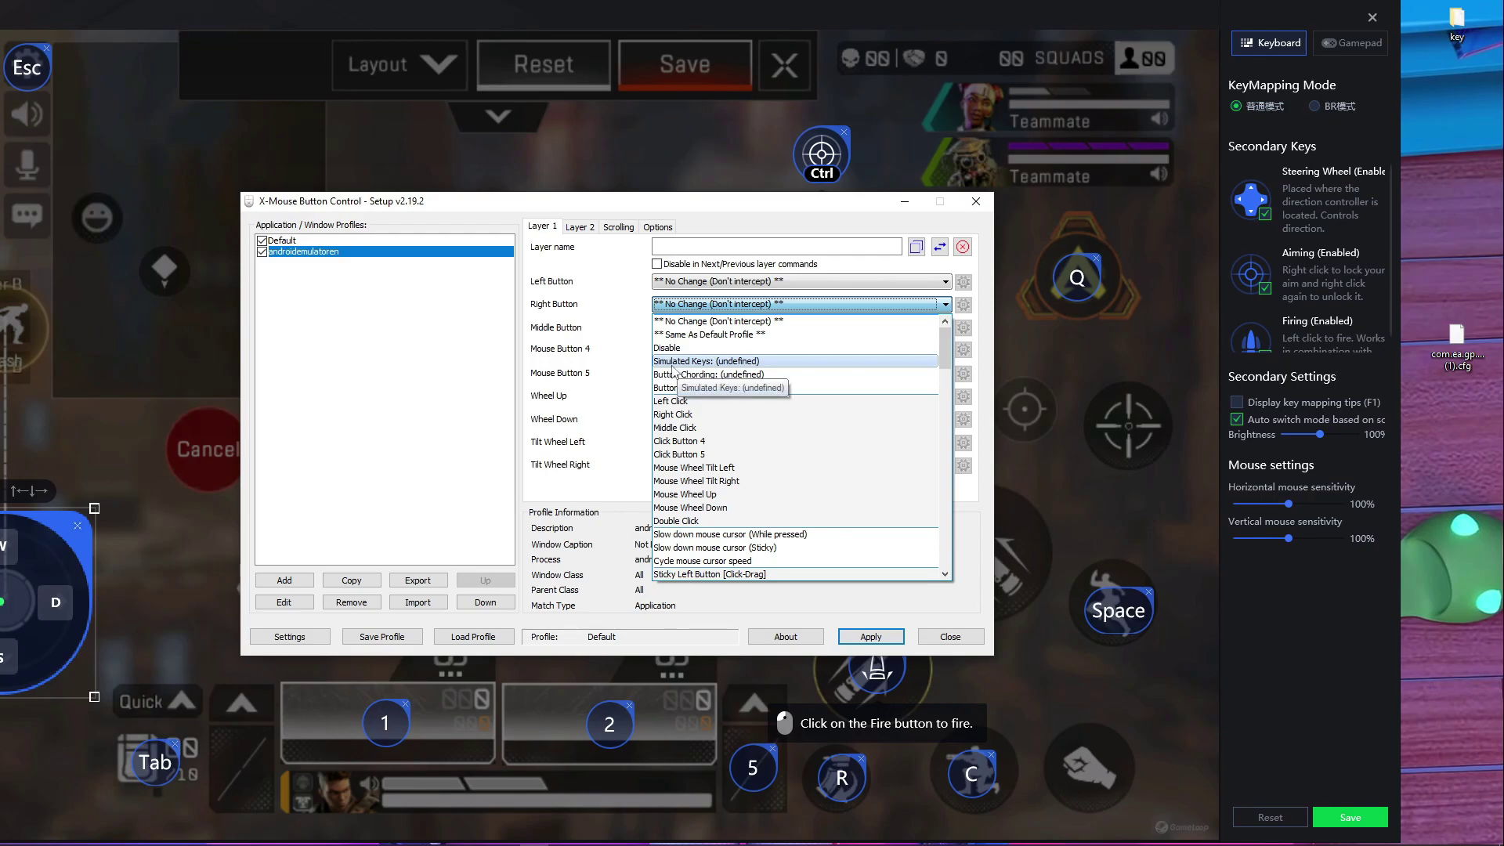
pyautogui.click(716, 362)
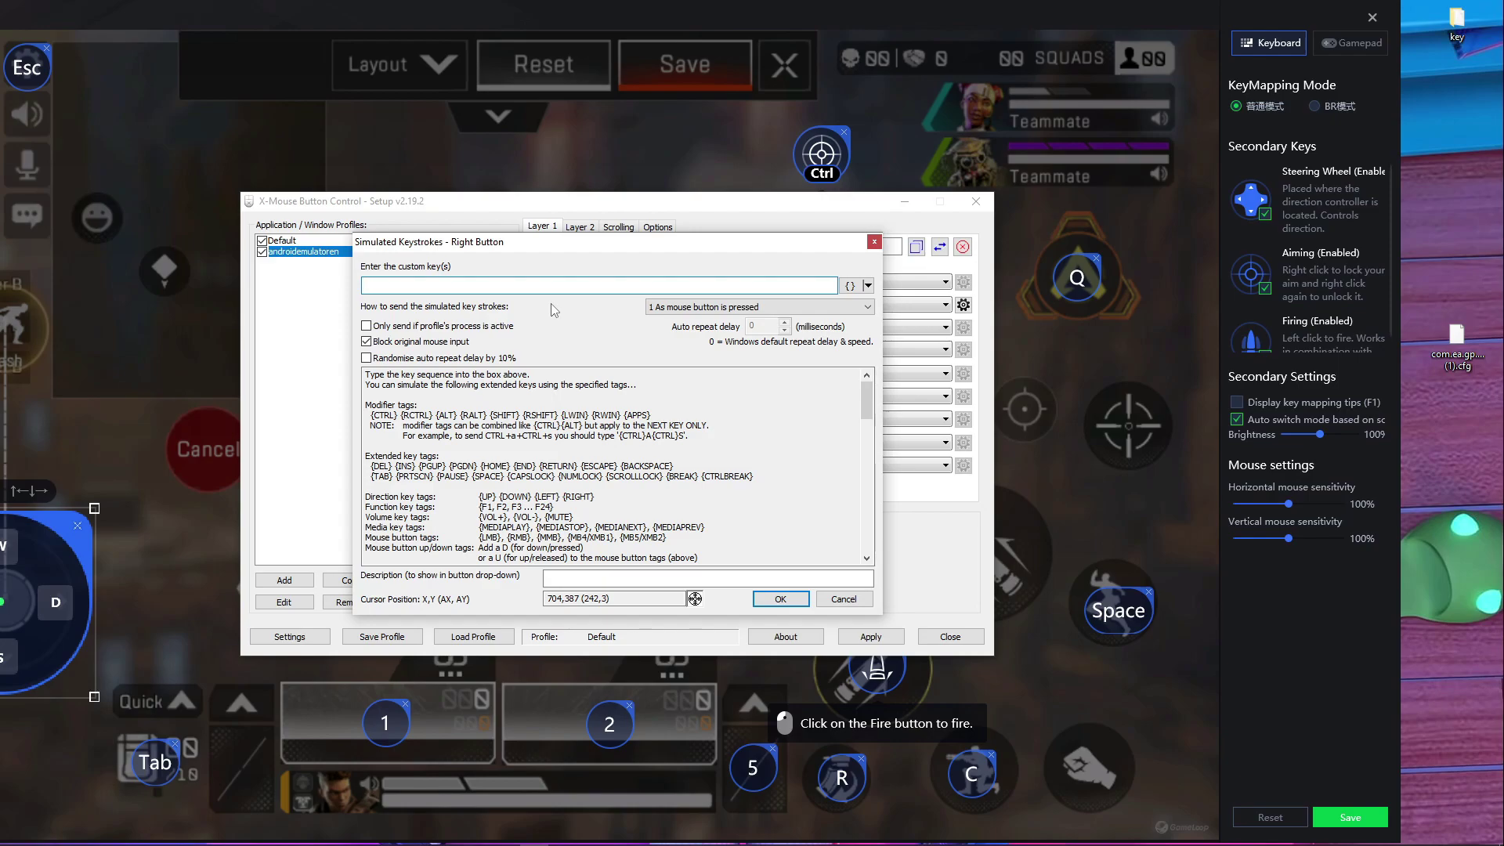
pyautogui.write('T')
pyautogui.click(780, 599)
pyautogui.click(876, 638)
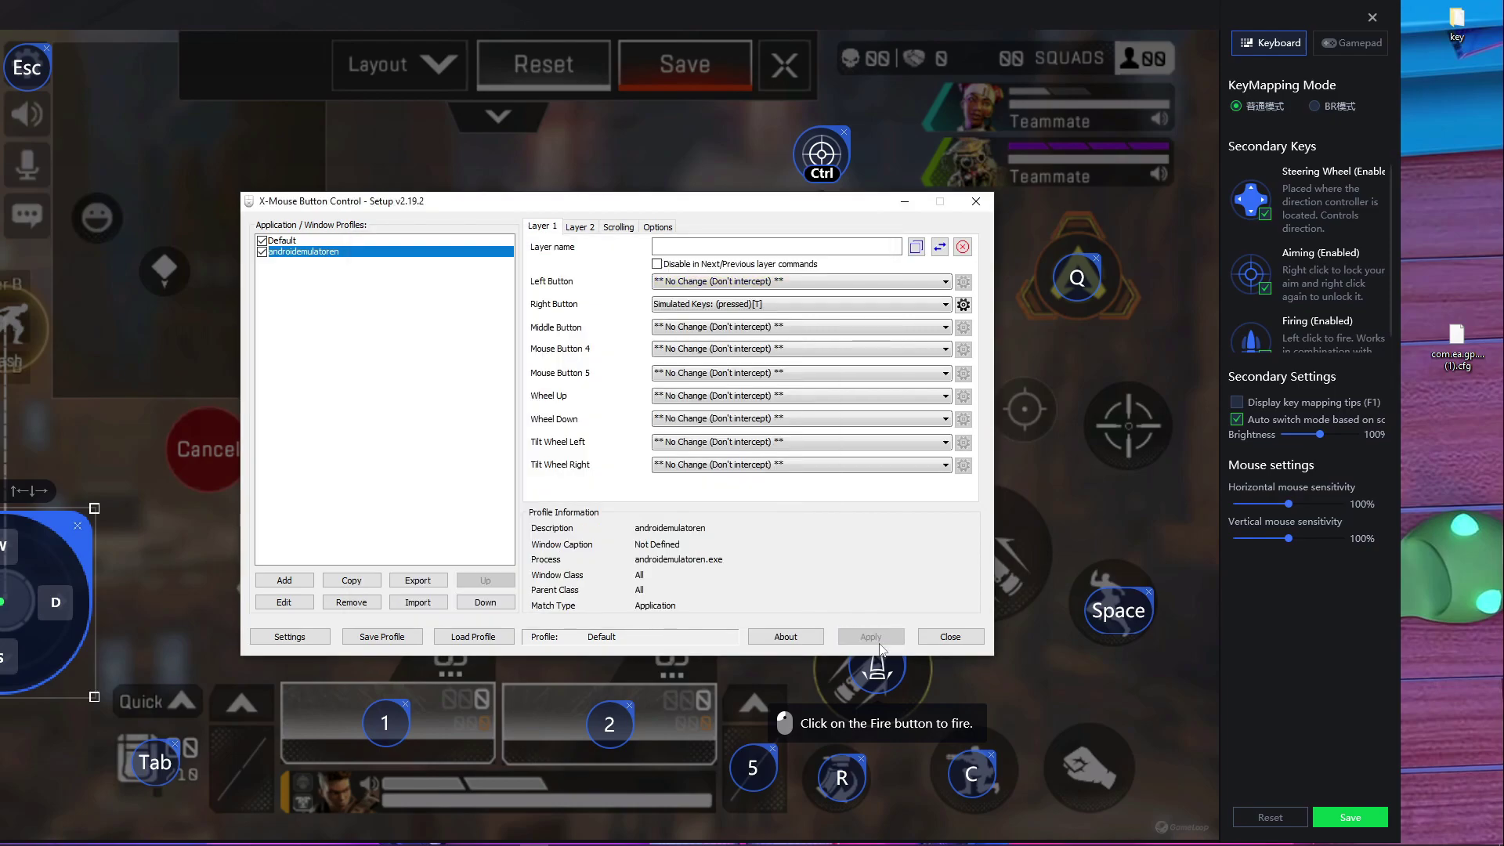
# With X-Mouse Button Control minimized, add a key mapping on the aim crosshair and assign T
pyautogui.click(905, 201)
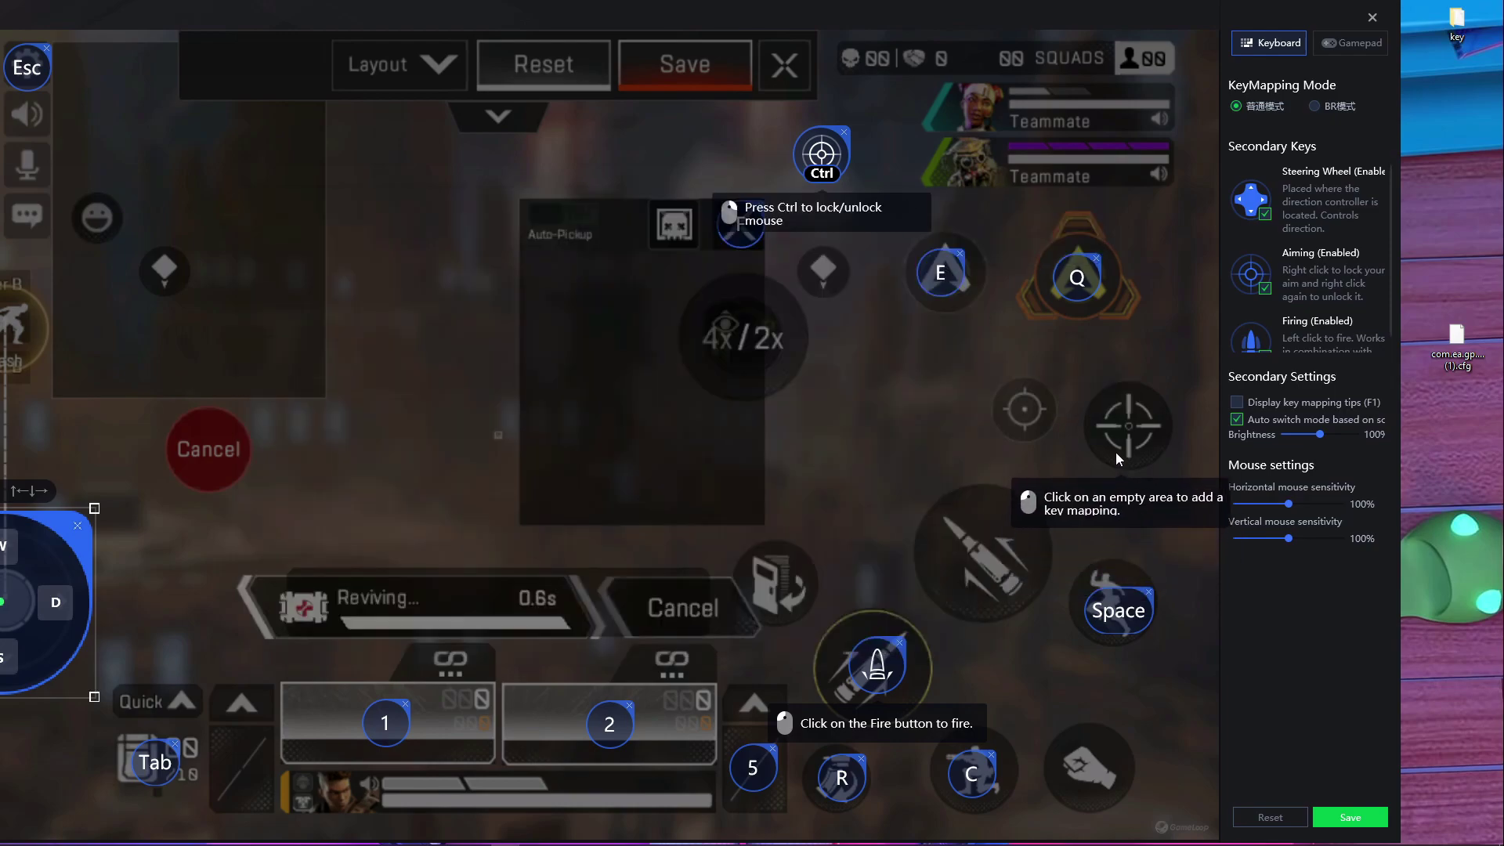
pyautogui.click(1125, 424)
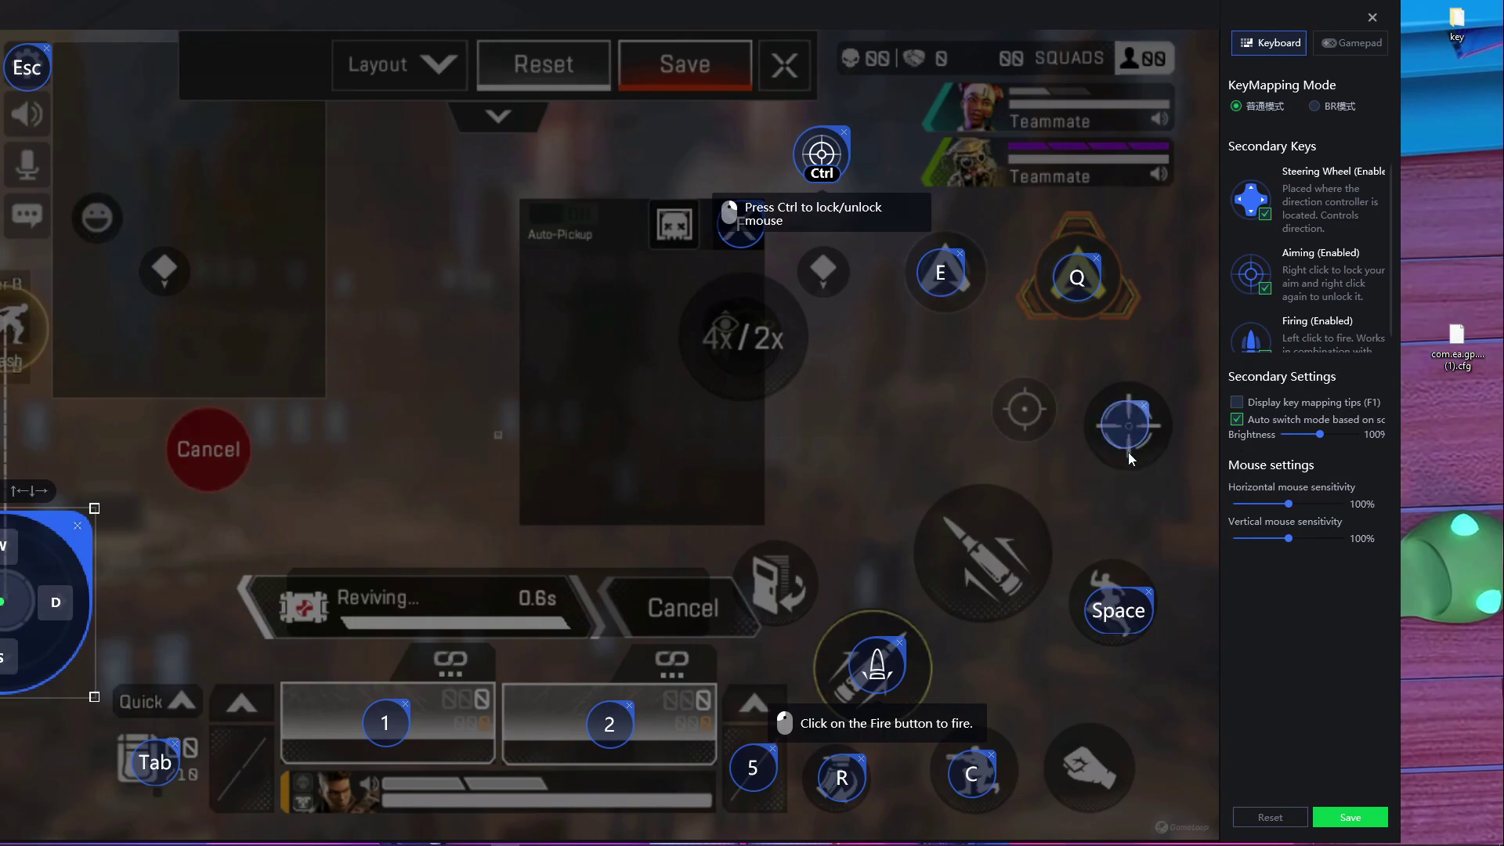
pyautogui.rightClick(1128, 453)
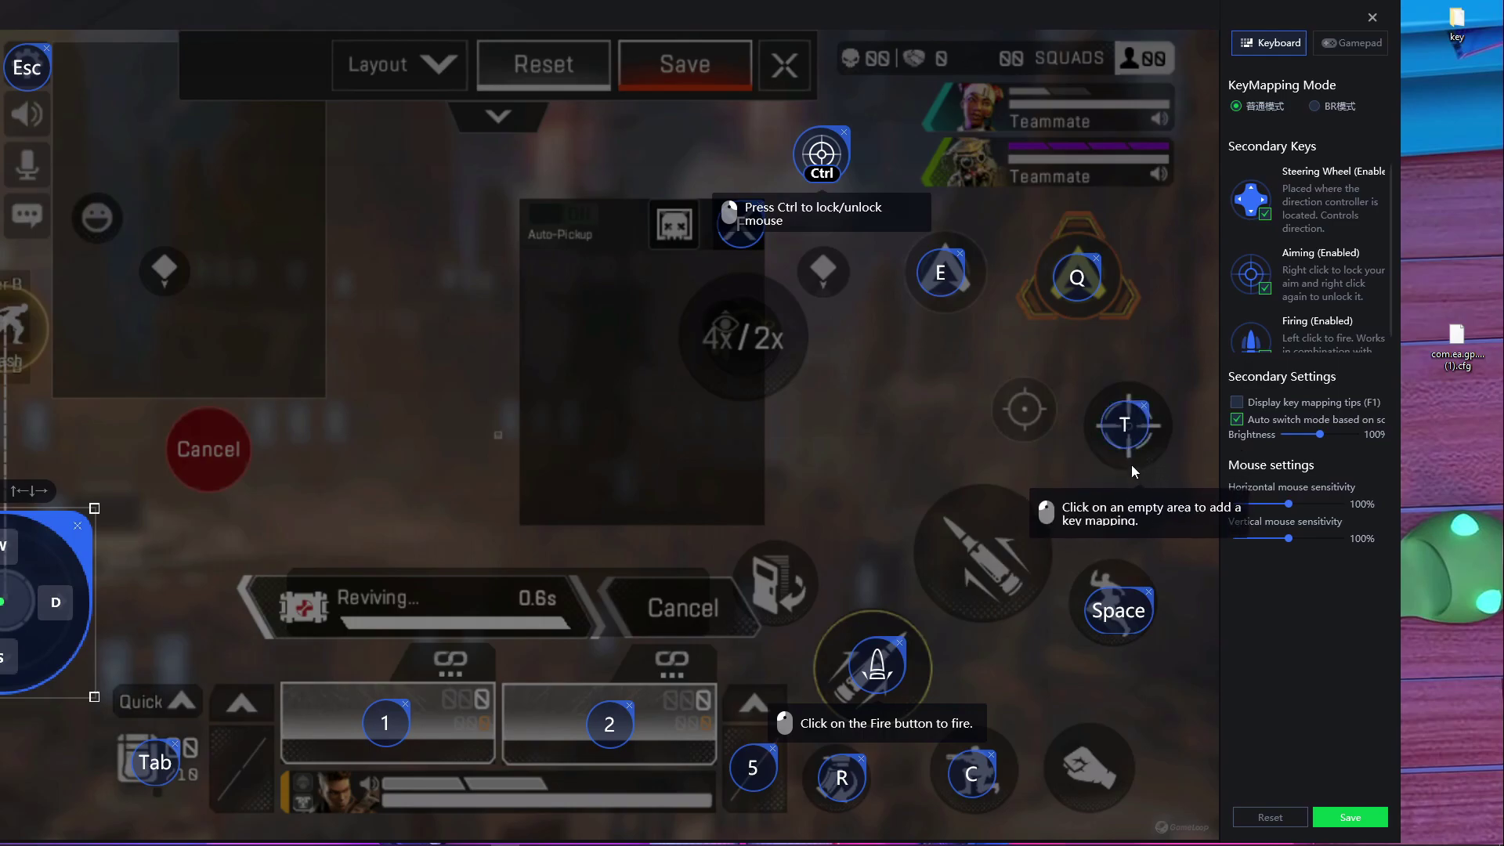
# Save the Gameloop key mappings, then save the custom Apex layout
pyautogui.click(1356, 819)
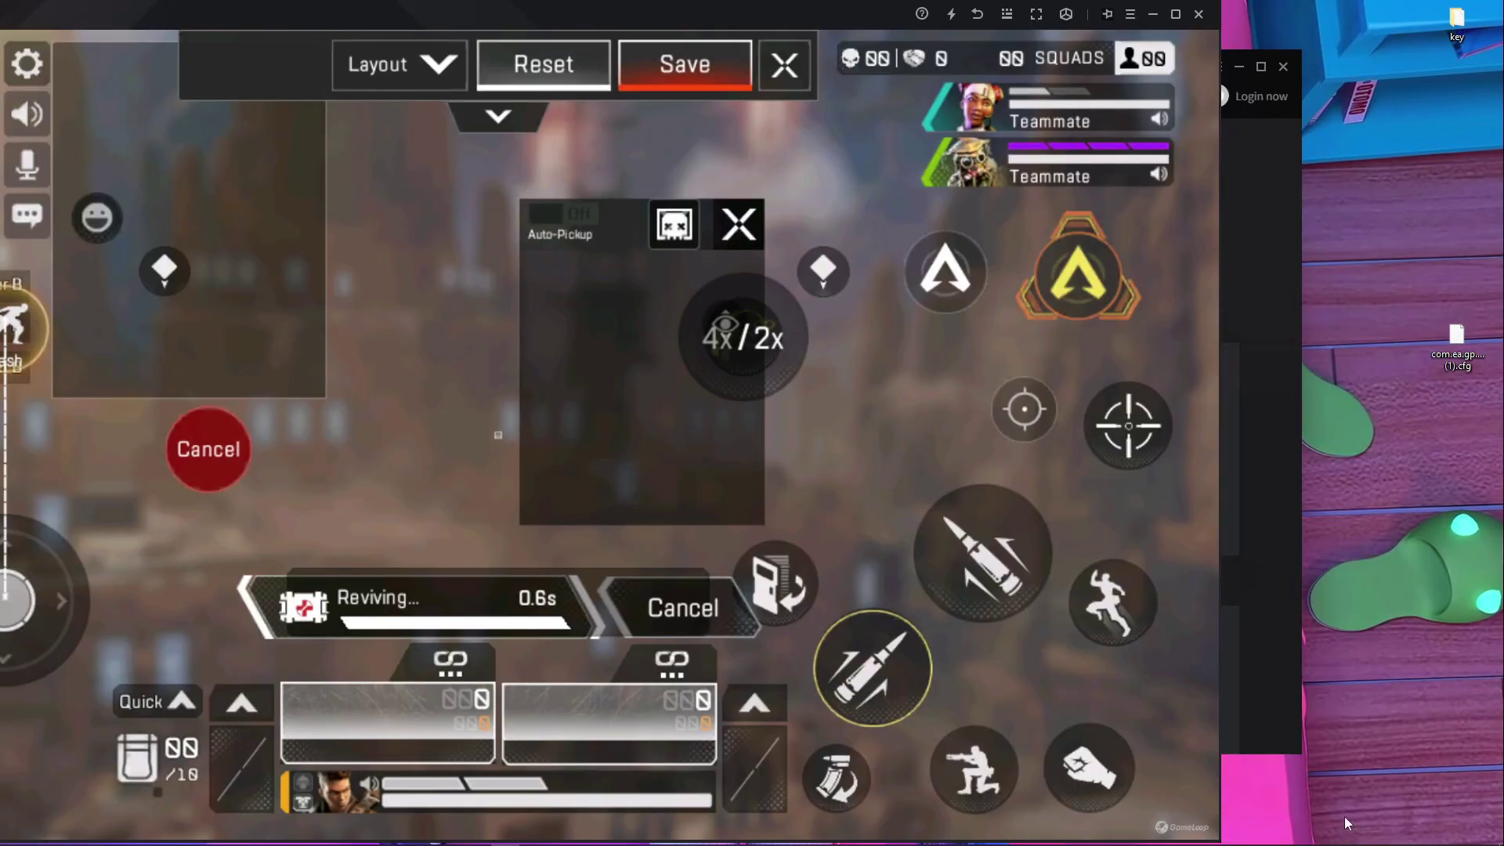
pyautogui.moveTo(456, 22); pyautogui.dragTo(727, 28)
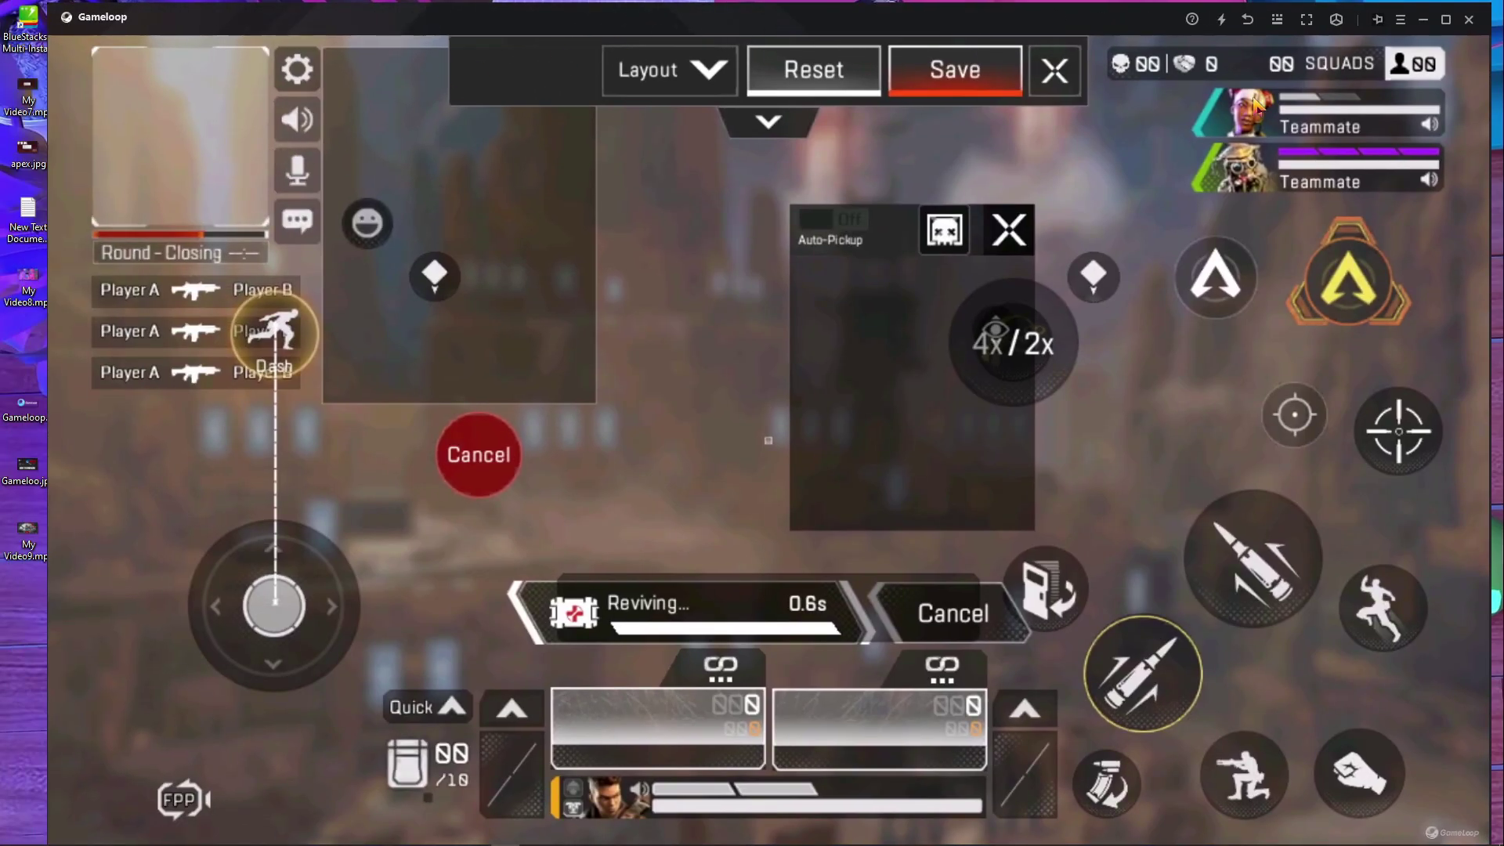
pyautogui.click(955, 69)
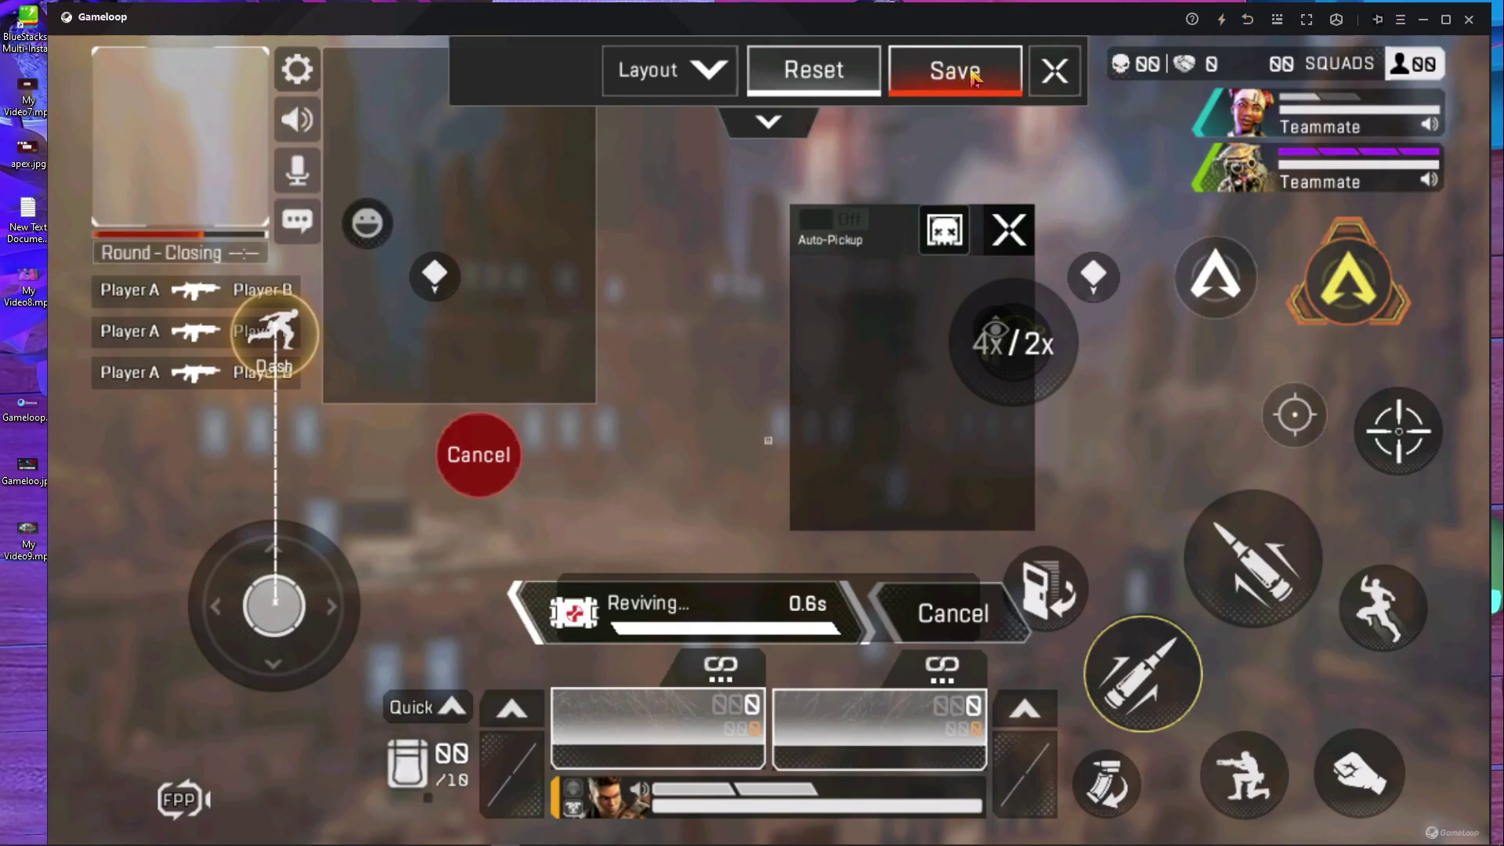